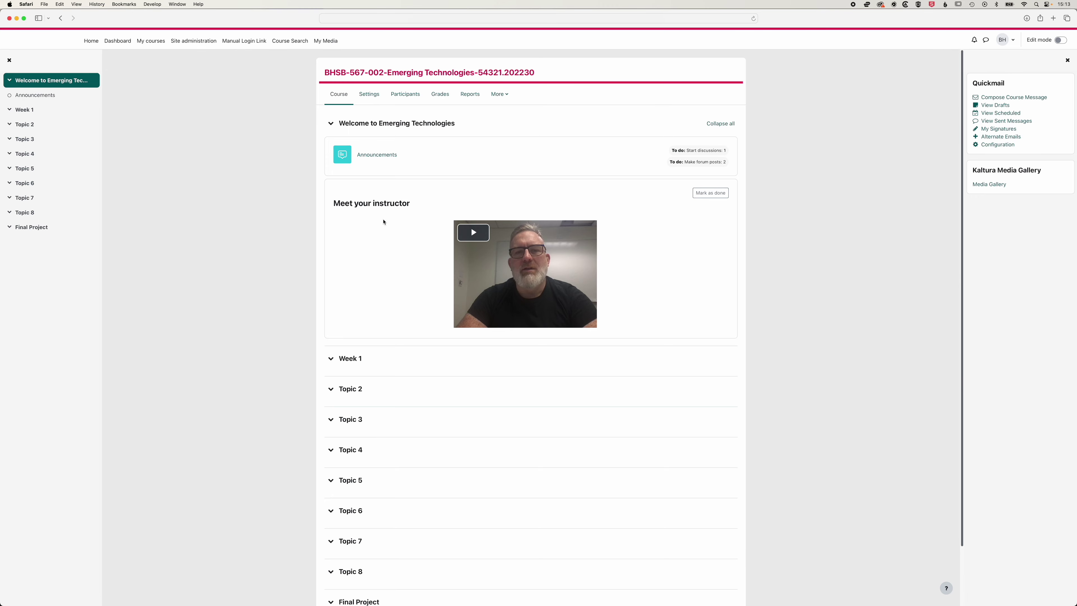
Step: Open the course Grader report listing all 11 participants with only the course total
{"action": "left_click", "coordinate": [440, 95]}
{"action": "left_click", "coordinate": [144, 134]}
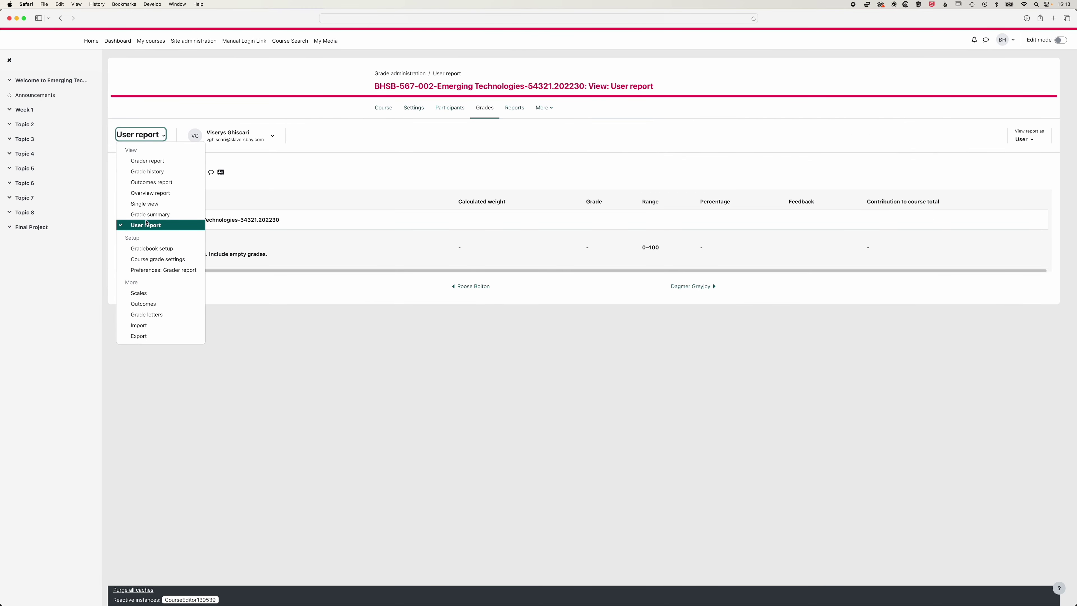
{"action": "left_click", "coordinate": [143, 161]}
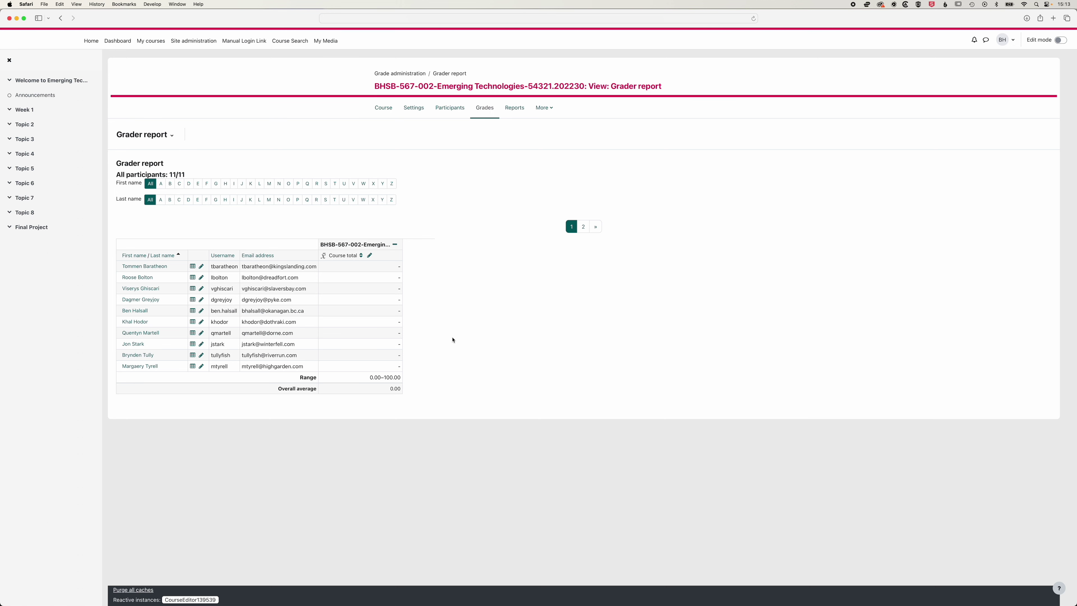
Step: Turn on course editing and start adding an activity to Week 1
{"action": "left_click", "coordinate": [382, 109]}
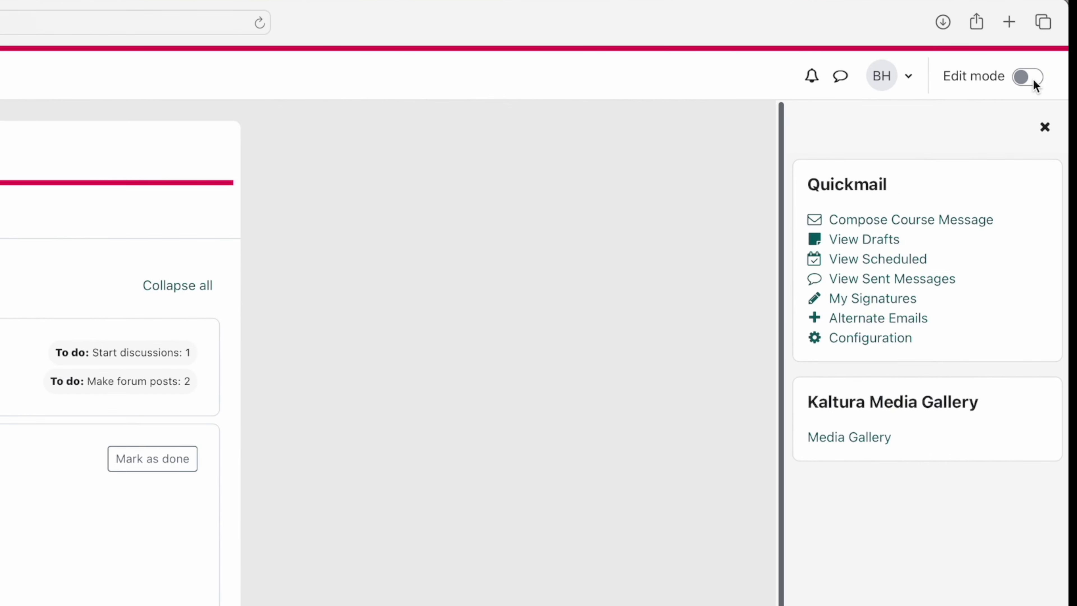
{"action": "left_click", "coordinate": [1031, 78]}
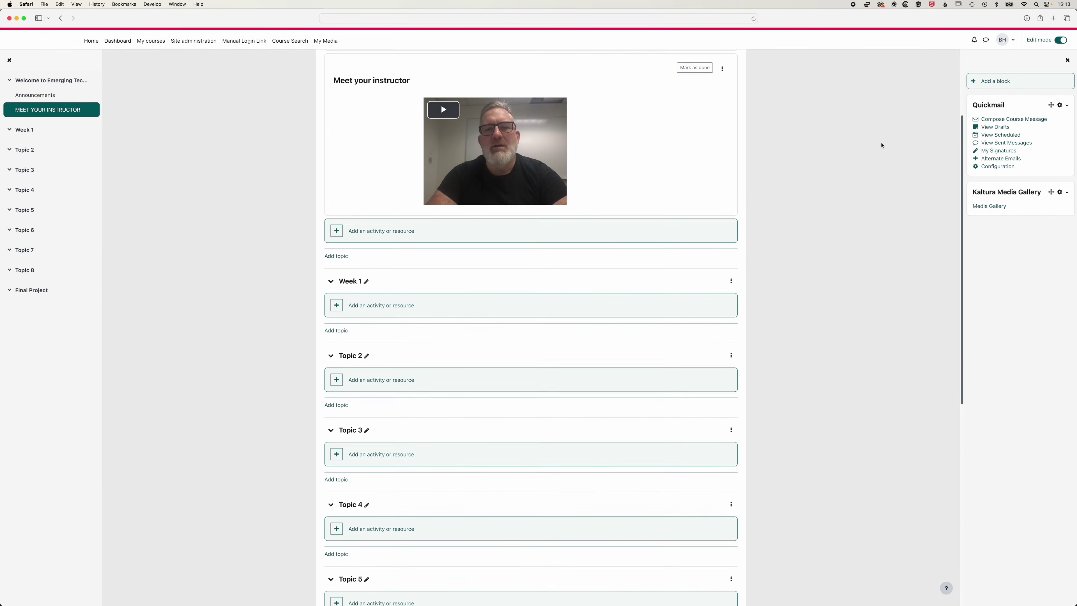
{"action": "scroll", "coordinate": [581, 341], "scroll_direction": "down", "scroll_amount": 3}
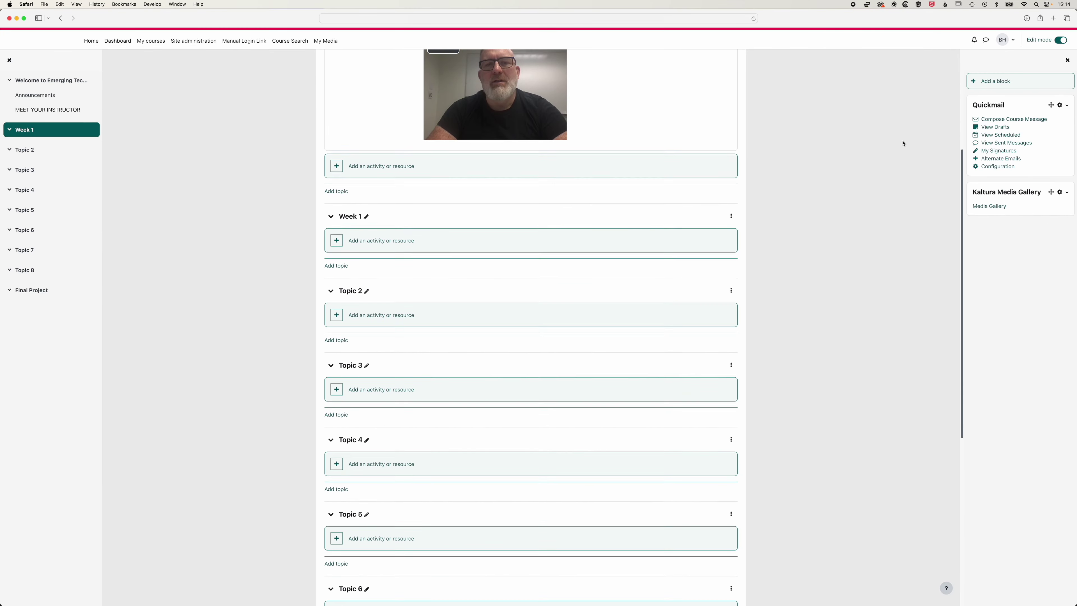
{"action": "left_click", "coordinate": [389, 231]}
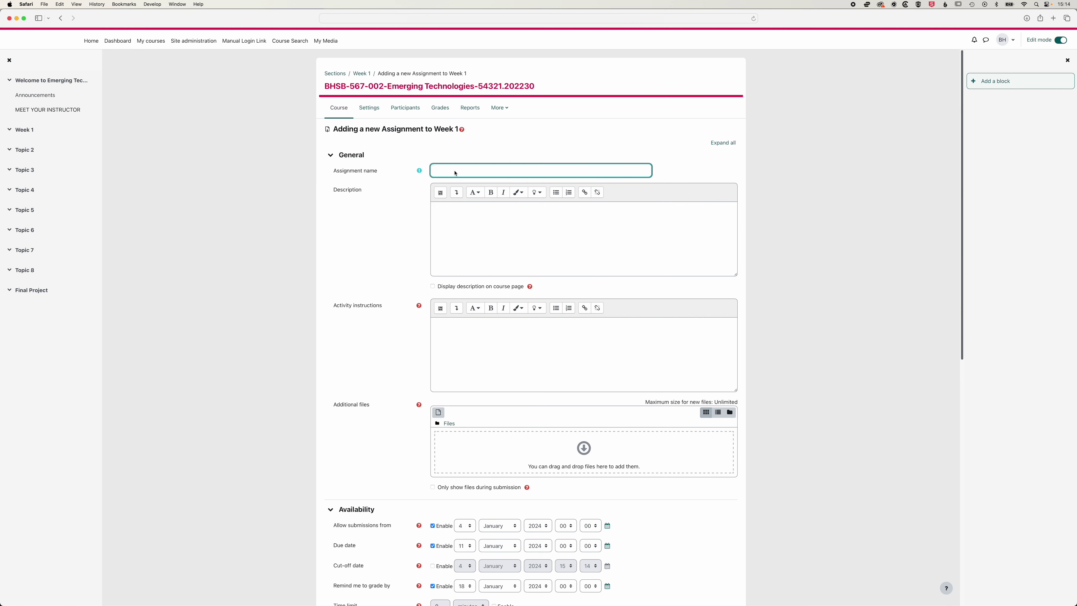
Step: Name the new assignment 'Week 01 Essay' and move down through the form
{"action": "type", "text": "Week 01 Essay"}
{"action": "key", "text": "Tab"}
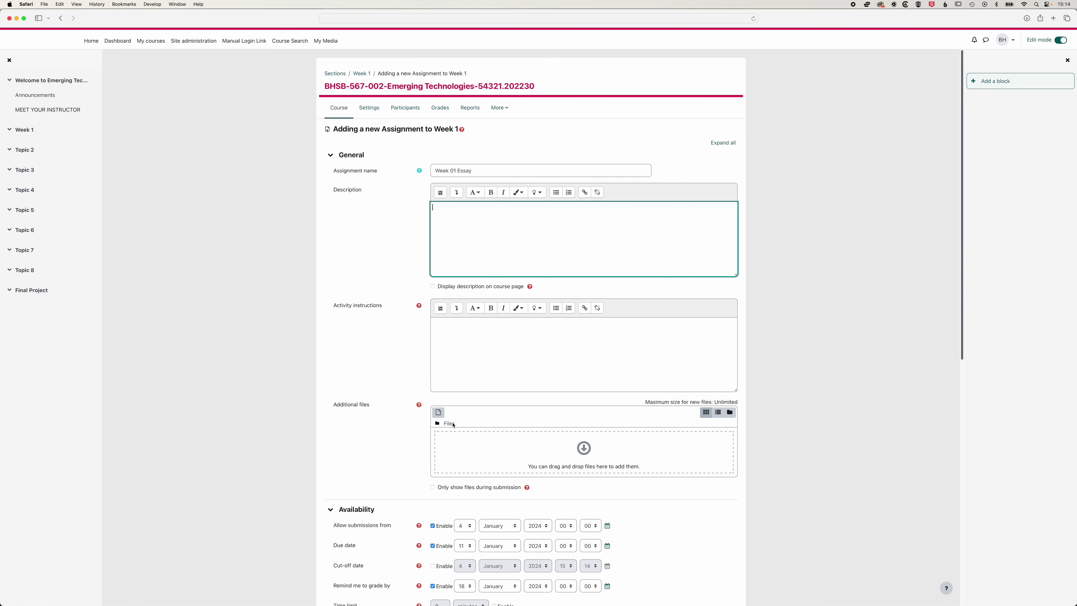
{"action": "scroll", "coordinate": [496, 398], "scroll_direction": "down", "scroll_amount": 10}
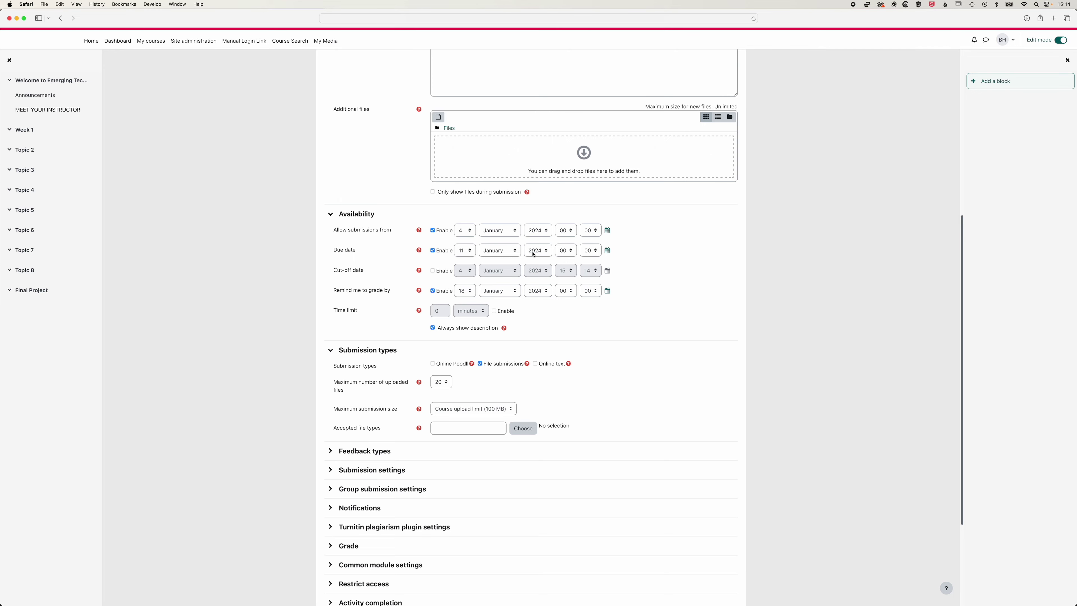
{"action": "scroll", "coordinate": [658, 270], "scroll_direction": "down", "scroll_amount": 4}
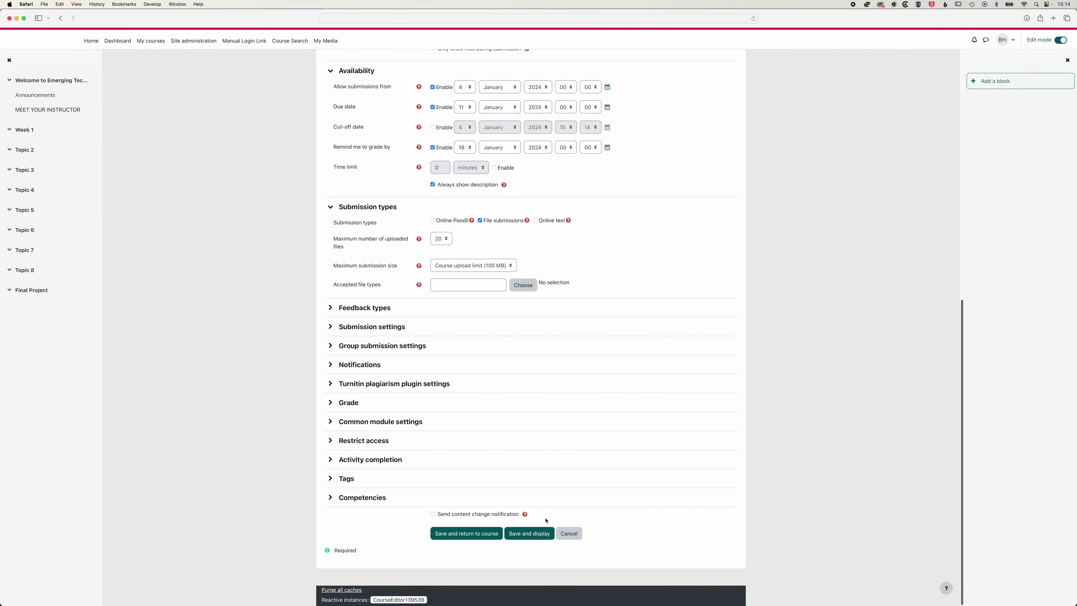
Step: Save Week 01 Essay, then go to the course gradebook with editing turned off
{"action": "left_click", "coordinate": [535, 537]}
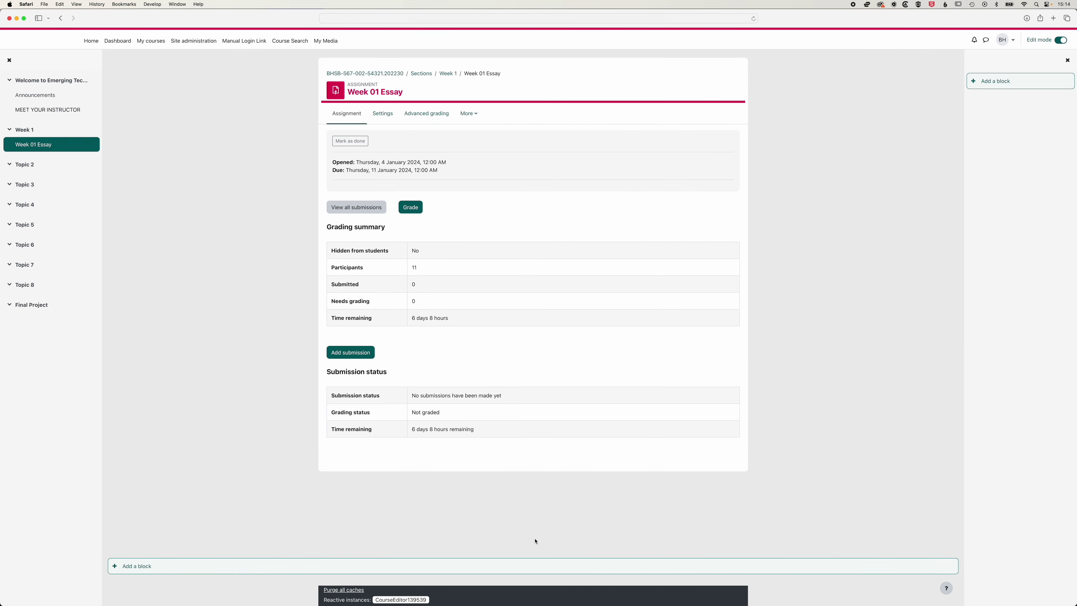
{"action": "left_click", "coordinate": [28, 81]}
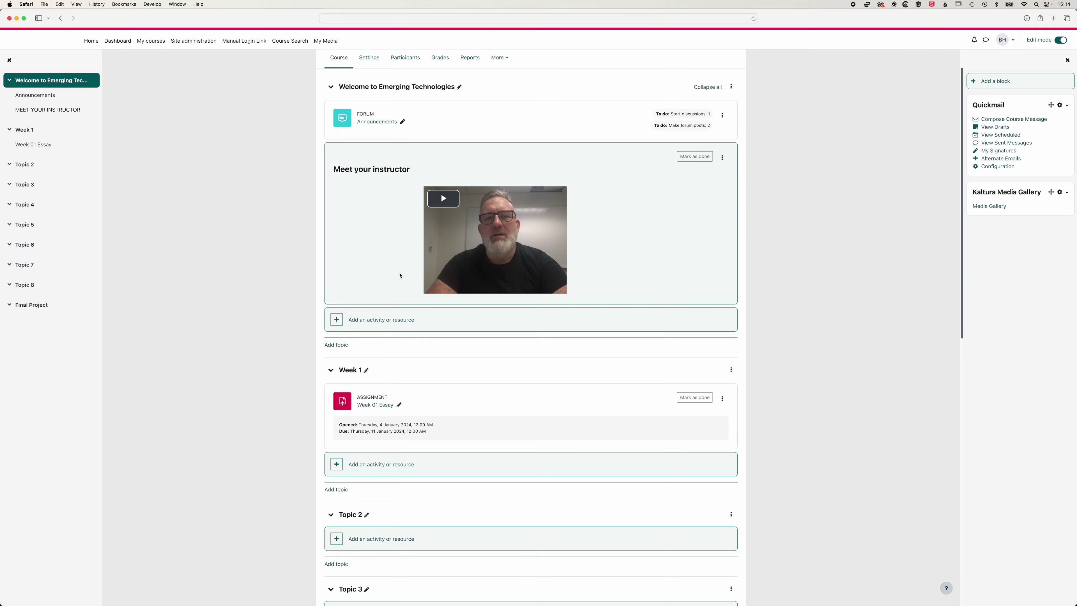
{"action": "left_click", "coordinate": [447, 62]}
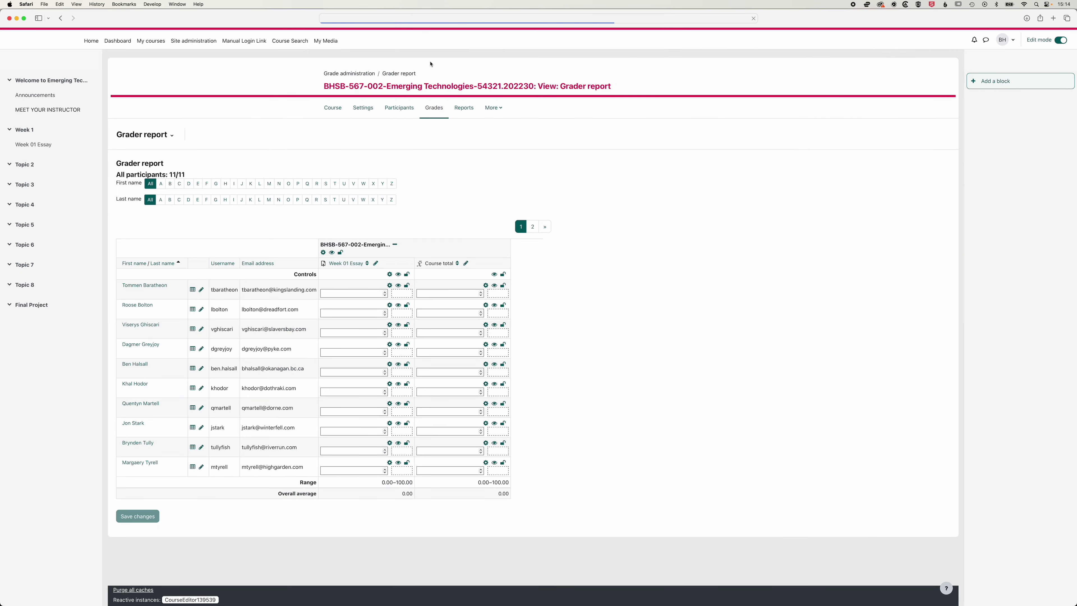
{"action": "left_click", "coordinate": [1061, 42]}
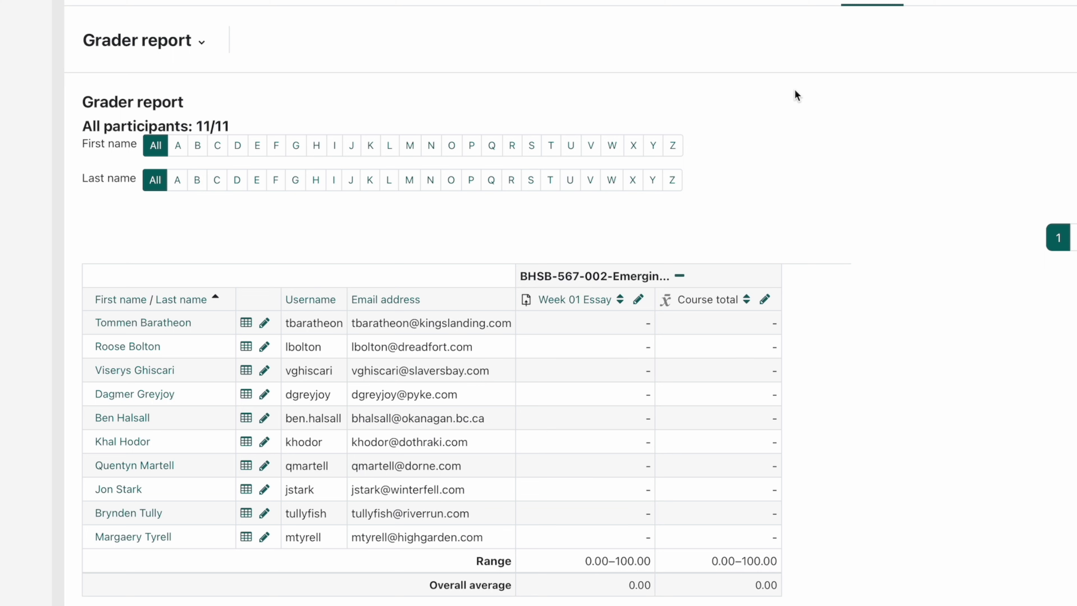
{"action": "left_click", "coordinate": [185, 42]}
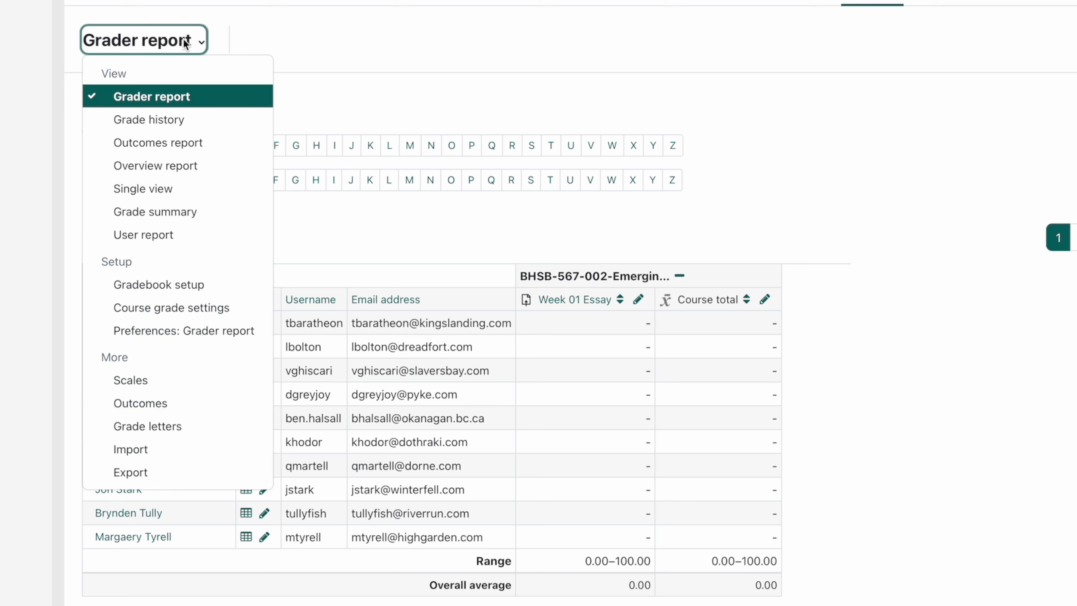
Step: In Gradebook setup, change the Week 01 Essay weight to 5 and save
{"action": "left_click", "coordinate": [175, 282]}
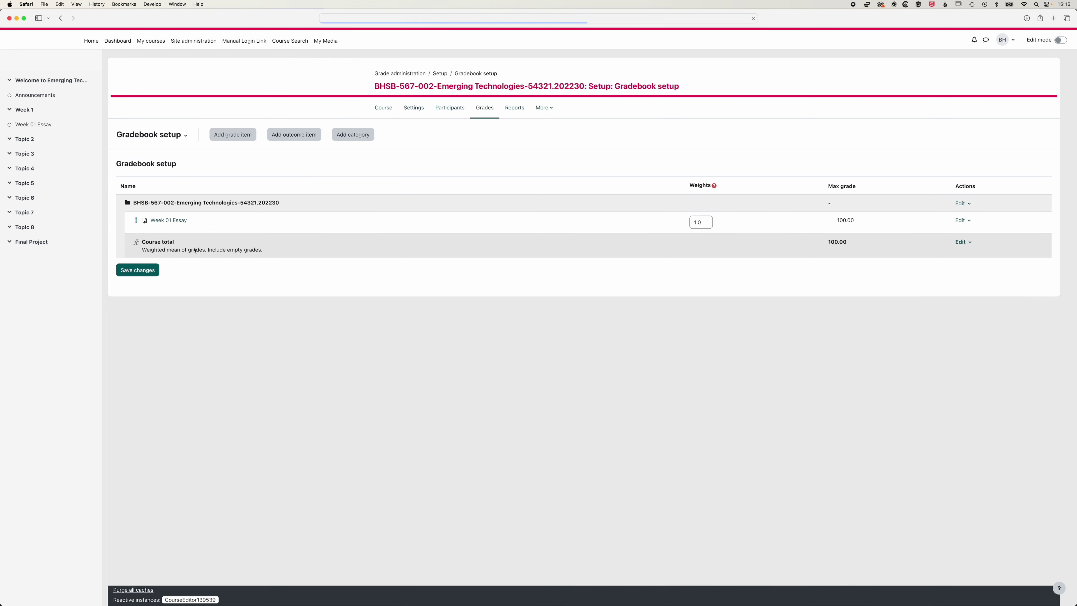
{"action": "left_click", "coordinate": [706, 226]}
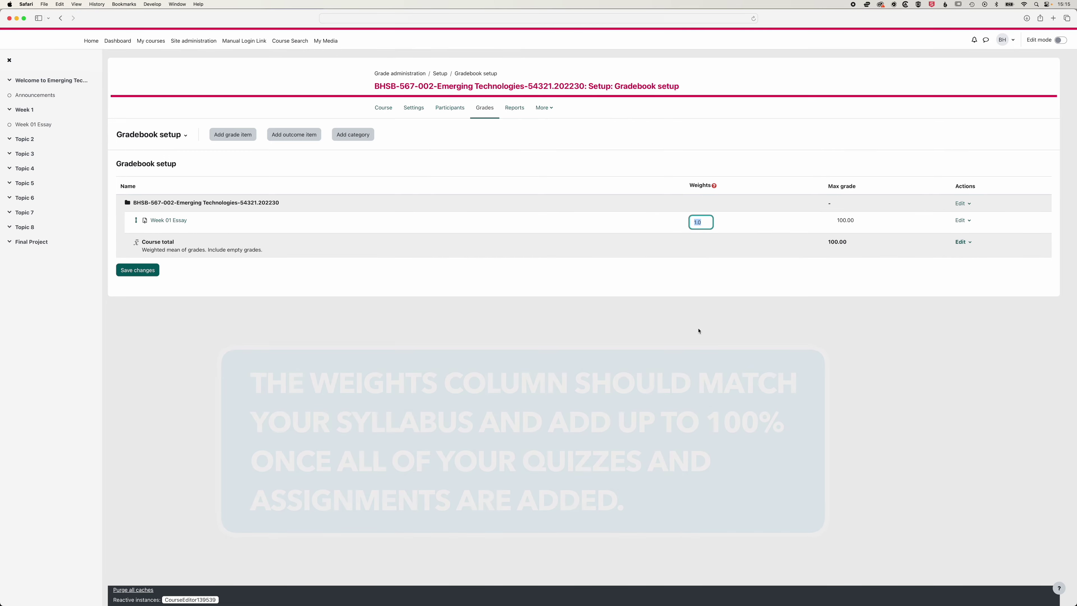
{"action": "type", "text": "5"}
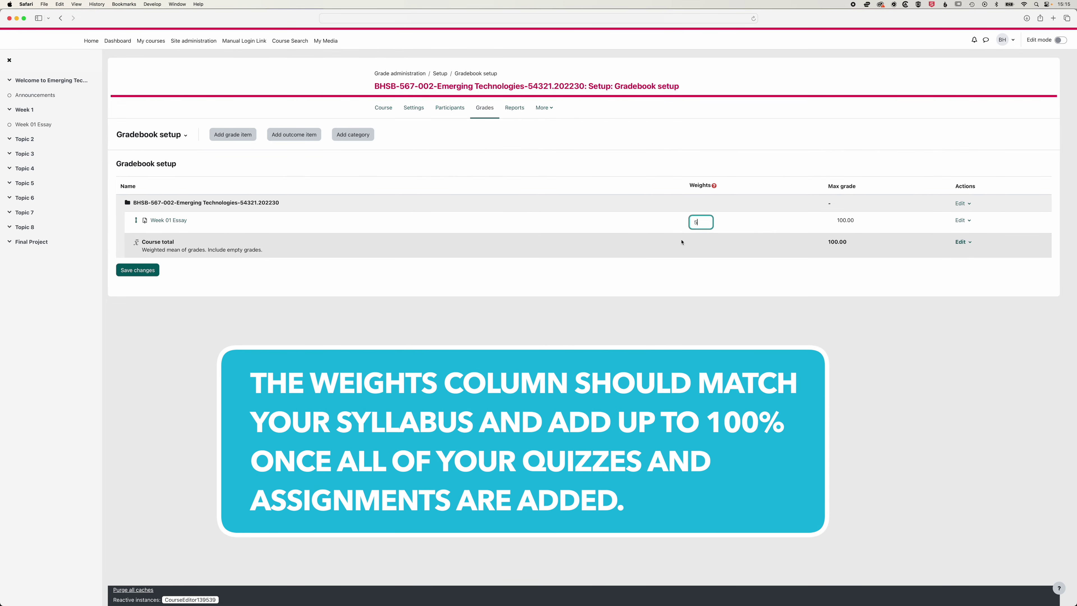
{"action": "left_click", "coordinate": [154, 269]}
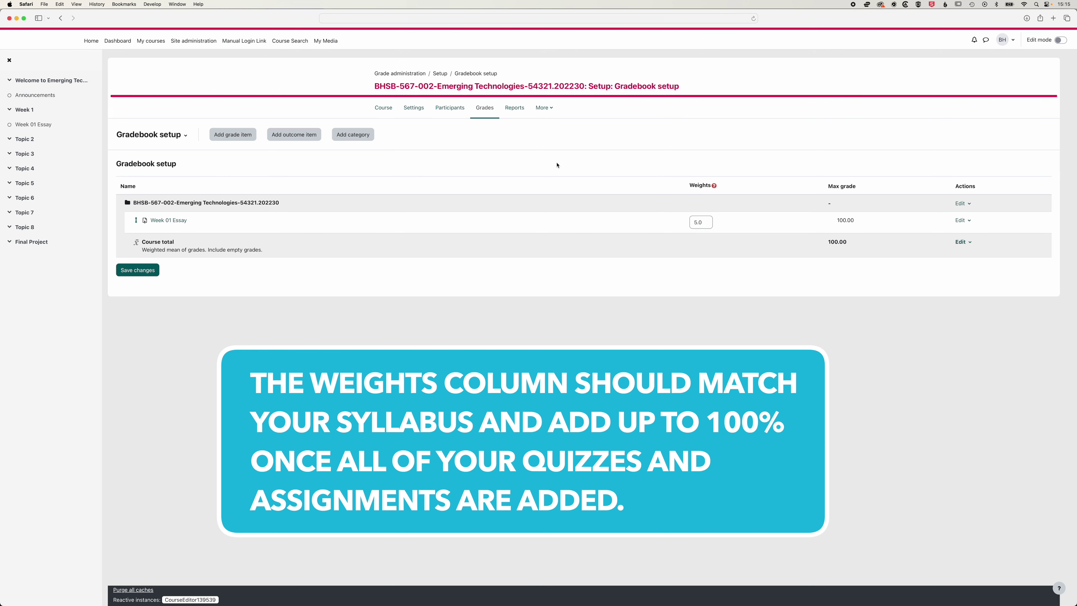
Step: Turn on course editing and add a Quiz activity to Topic 2
{"action": "left_click", "coordinate": [25, 139]}
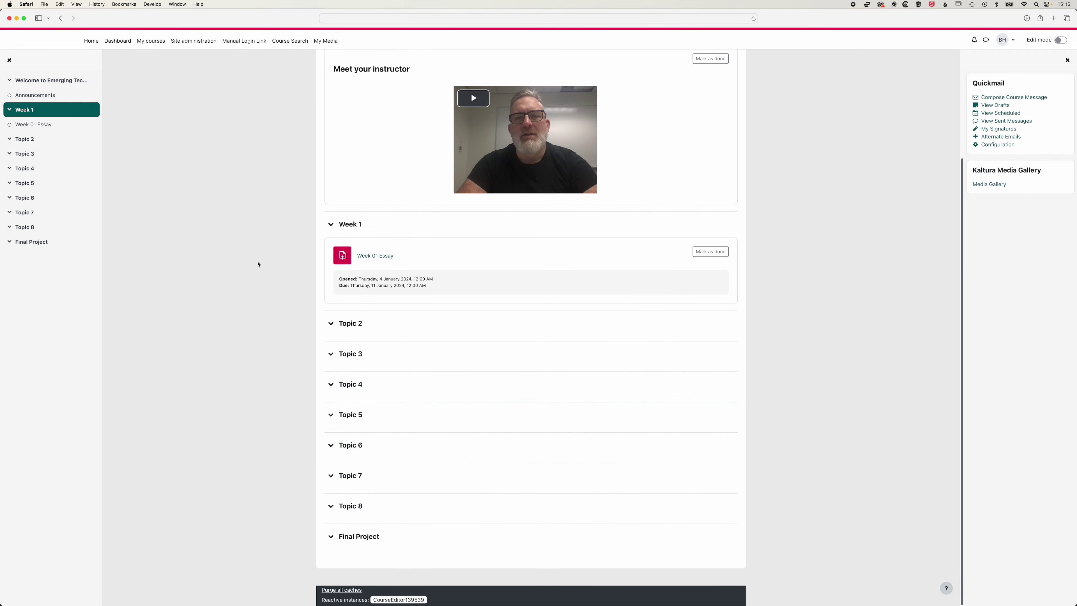
{"action": "left_click", "coordinate": [1065, 43]}
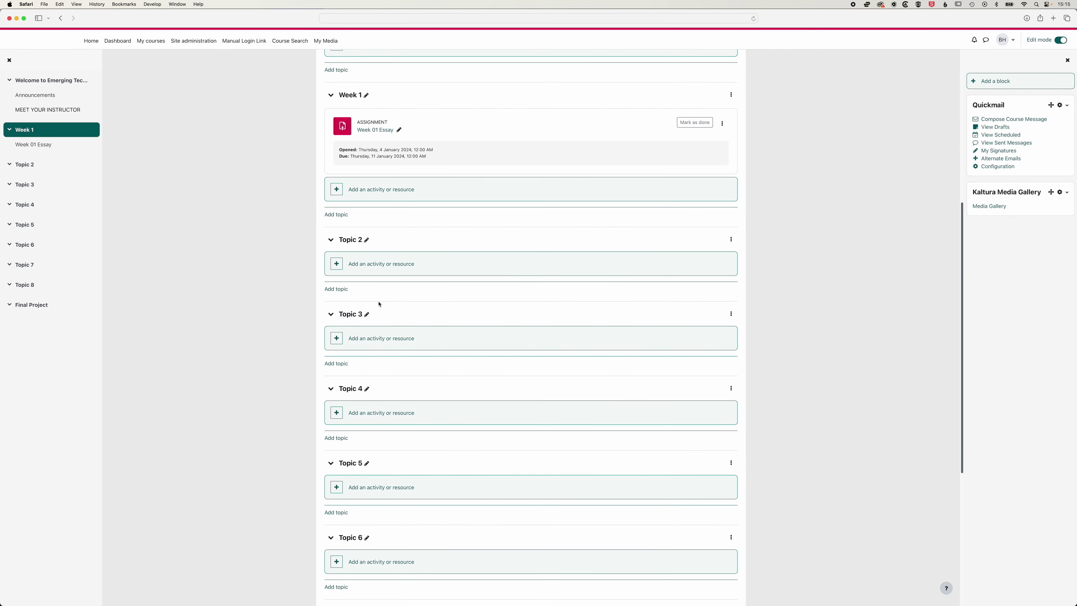
{"action": "left_click", "coordinate": [390, 250]}
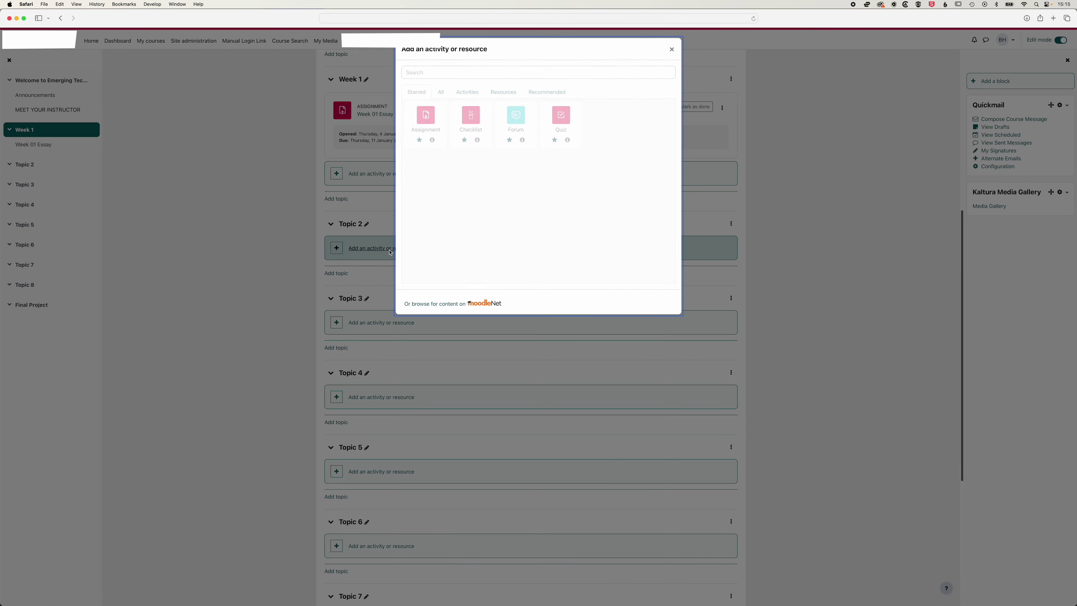
{"action": "left_click", "coordinate": [562, 118]}
Step: Name the quiz 'Week 02 Quiz', save it, and return to the course page
{"action": "left_click", "coordinate": [483, 171]}
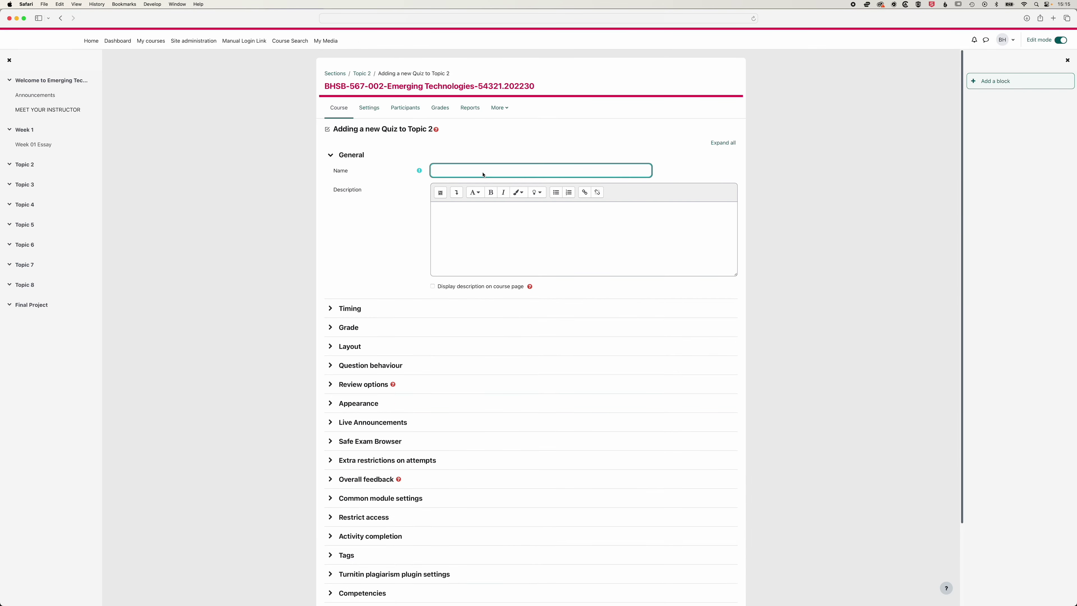
{"action": "type", "text": "Week 02 Quiz"}
{"action": "left_click", "coordinate": [690, 212]}
{"action": "scroll", "coordinate": [813, 252], "scroll_direction": "down", "scroll_amount": 3}
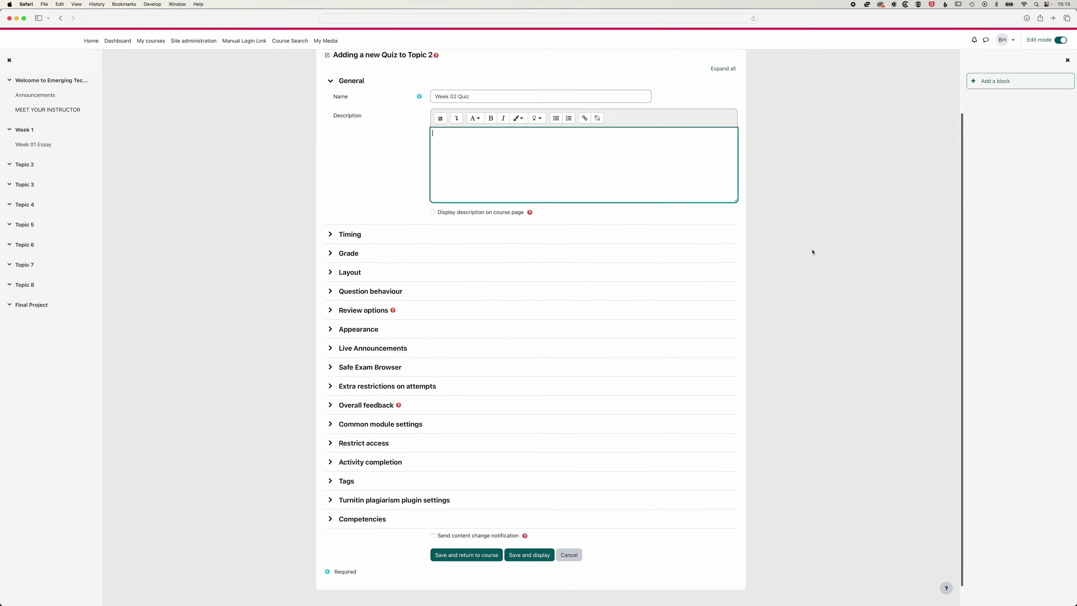
{"action": "left_click", "coordinate": [535, 537]}
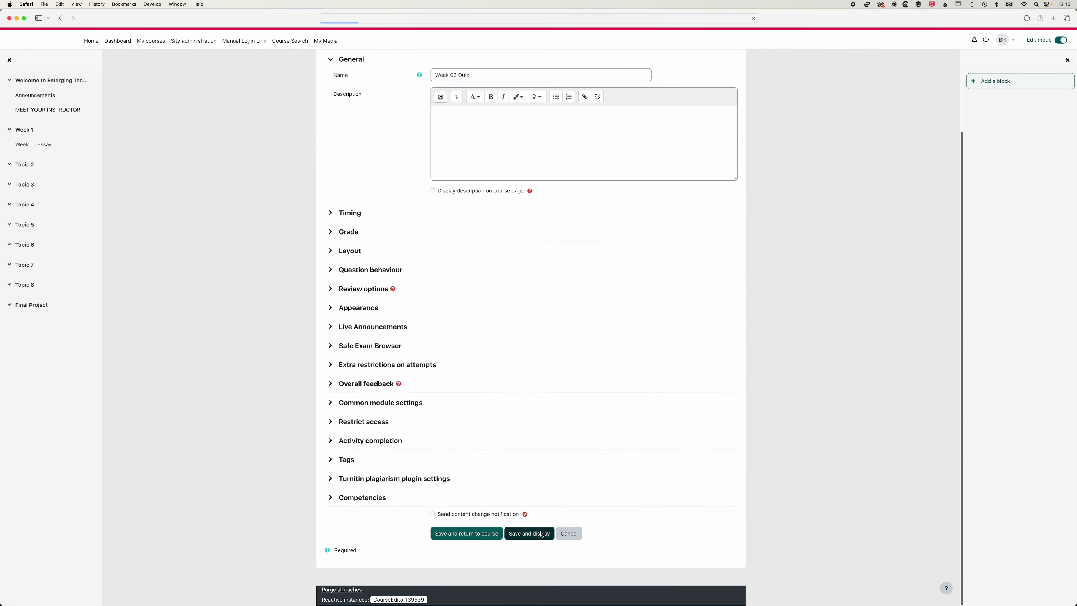
{"action": "left_click", "coordinate": [61, 83]}
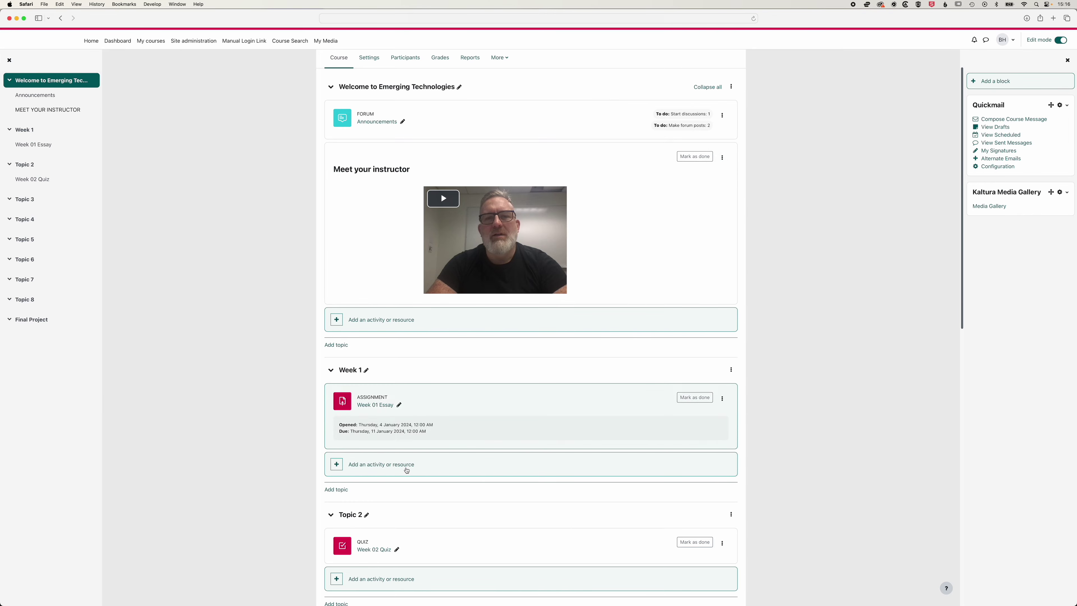
{"action": "scroll", "coordinate": [418, 480], "scroll_direction": "down", "scroll_amount": 2}
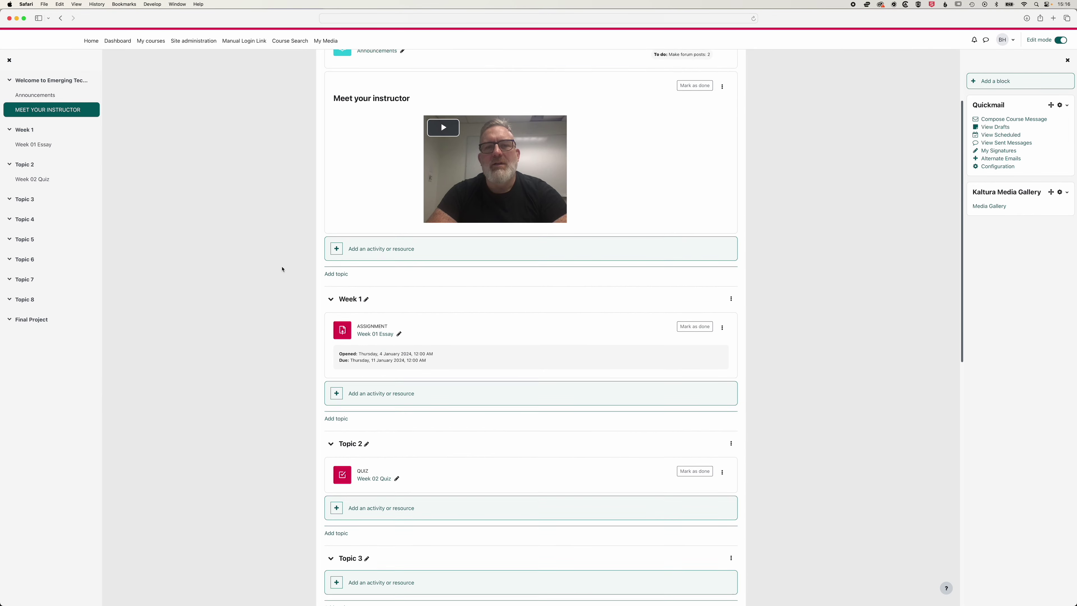
{"action": "scroll", "coordinate": [282, 268], "scroll_direction": "up", "scroll_amount": 3}
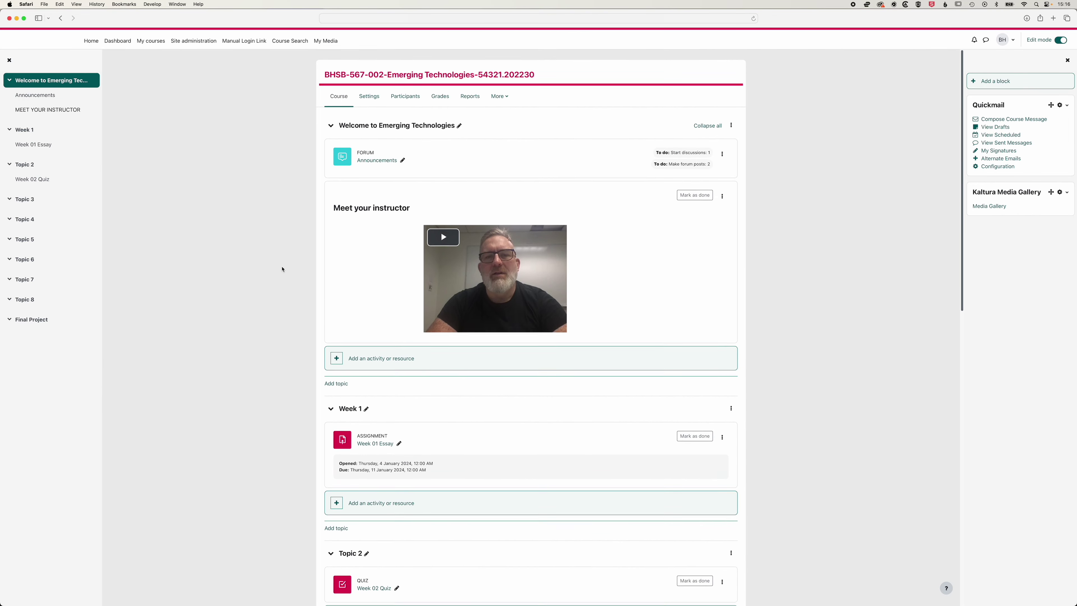
Step: Open Gradebook setup from the course grades with editing turned off
{"action": "left_click", "coordinate": [441, 95]}
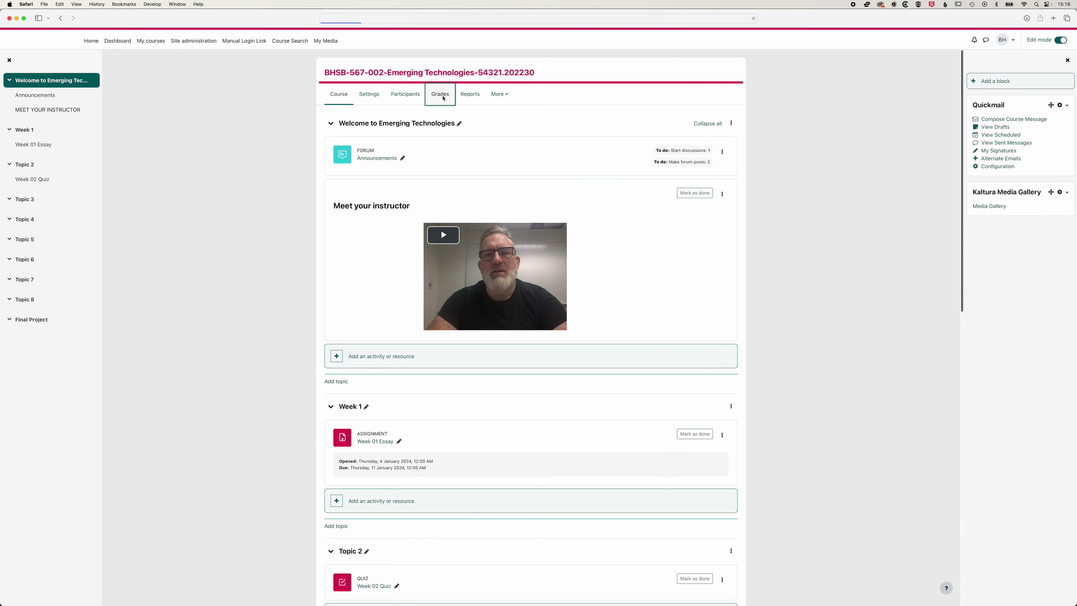
{"action": "left_click", "coordinate": [1061, 40]}
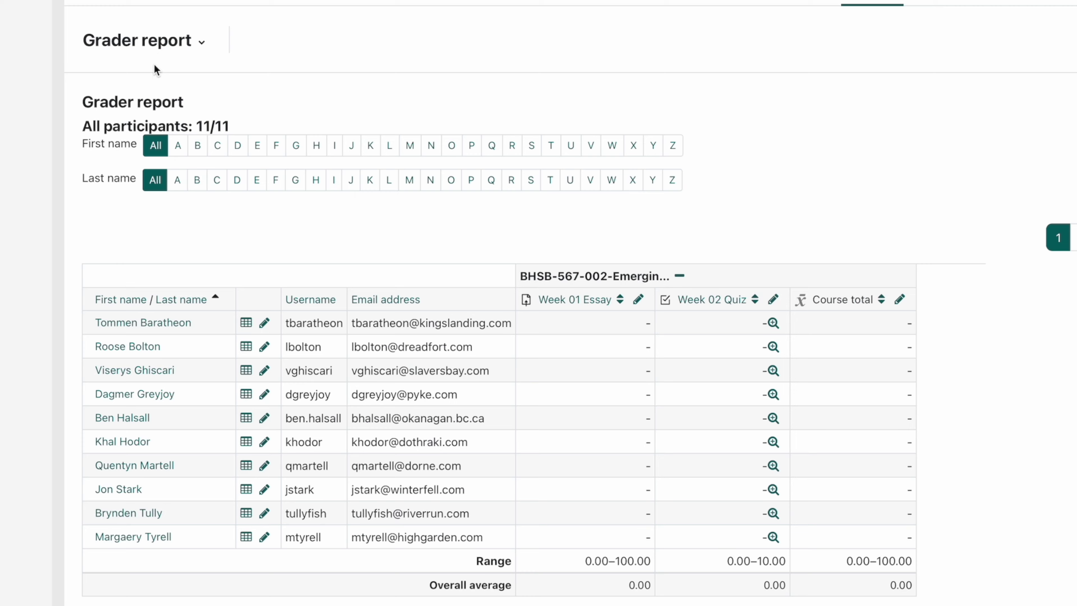
{"action": "left_click", "coordinate": [161, 41]}
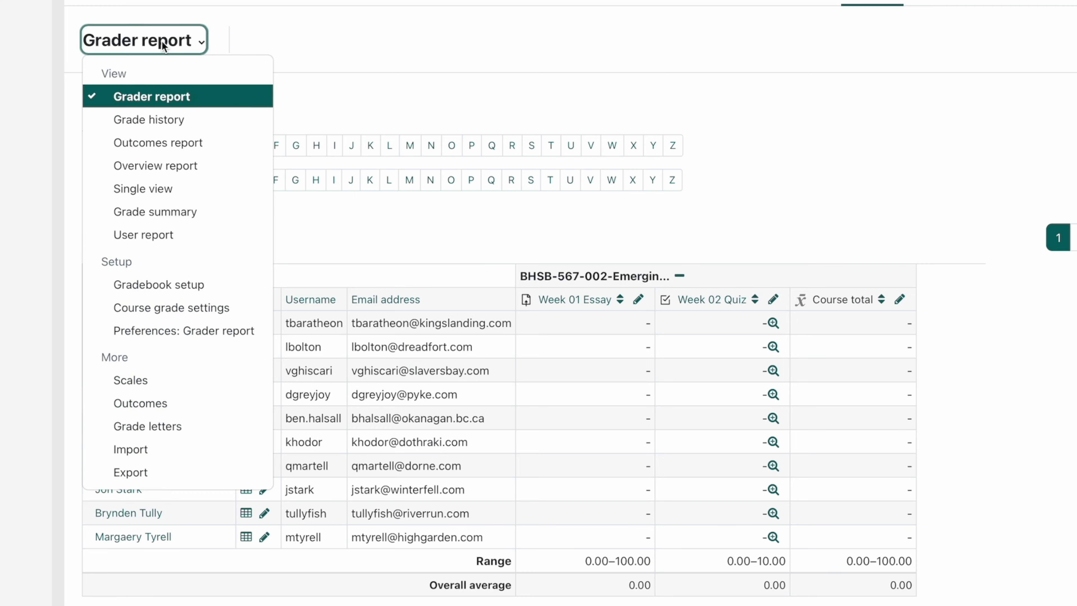
{"action": "left_click", "coordinate": [200, 284]}
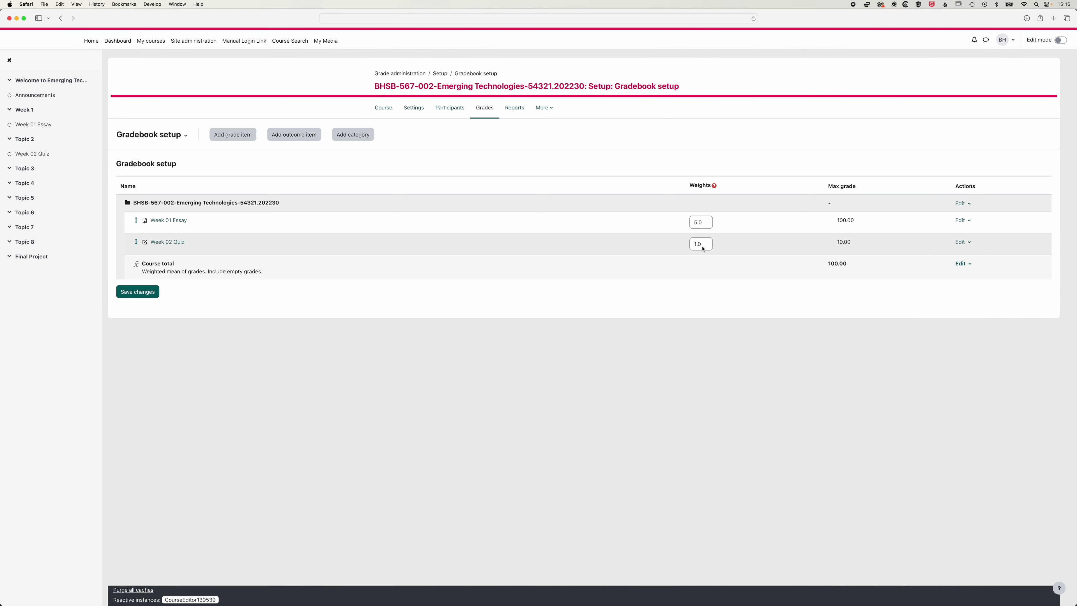
Step: Change the Week 02 Quiz weight to 5 and save the weights
{"action": "left_click_drag", "start_coordinate": [703, 244], "coordinate": [676, 247]}
{"action": "type", "text": "5"}
{"action": "key", "text": "Tab"}
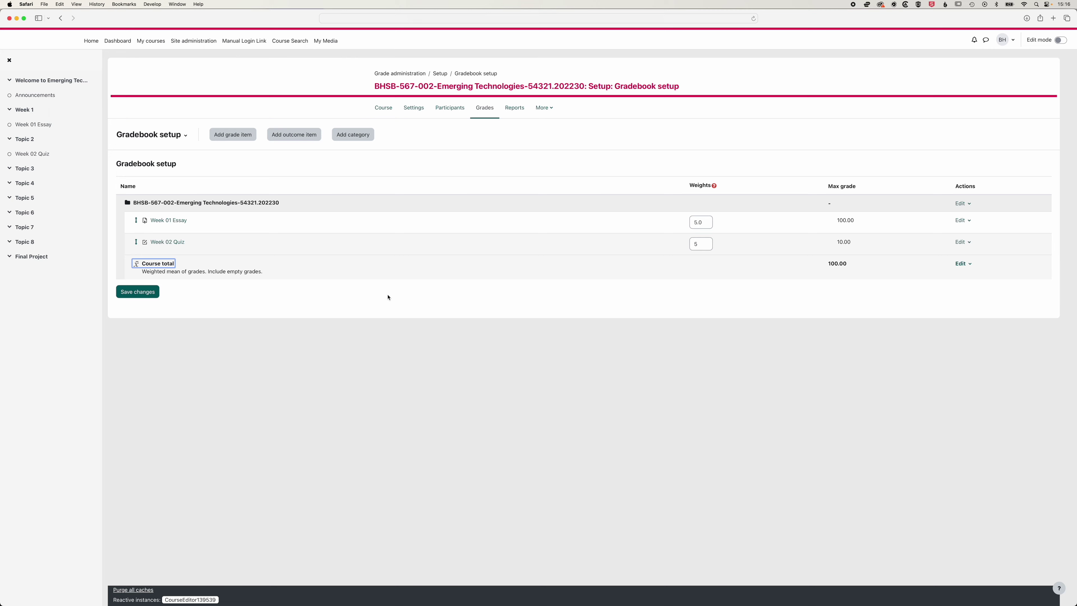
{"action": "key", "text": "Tab"}
{"action": "key", "text": "Return"}
Step: Add a new grade item named 'Final Essay' to the gradebook
{"action": "left_click", "coordinate": [237, 138]}
{"action": "left_click", "coordinate": [380, 171]}
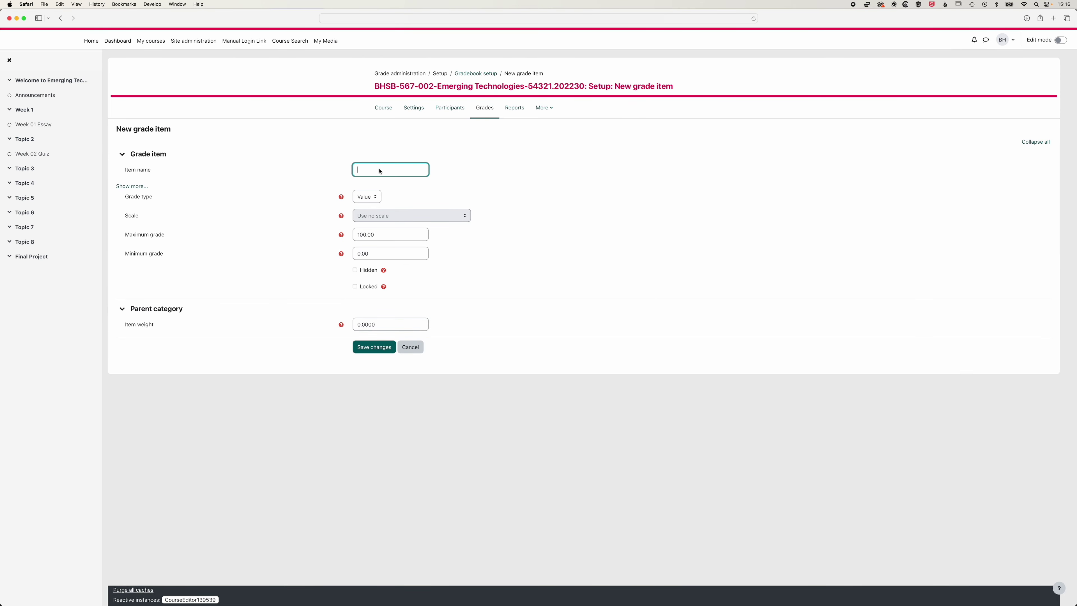
{"action": "type", "text": "Final Essay"}
{"action": "left_click", "coordinate": [376, 350]}
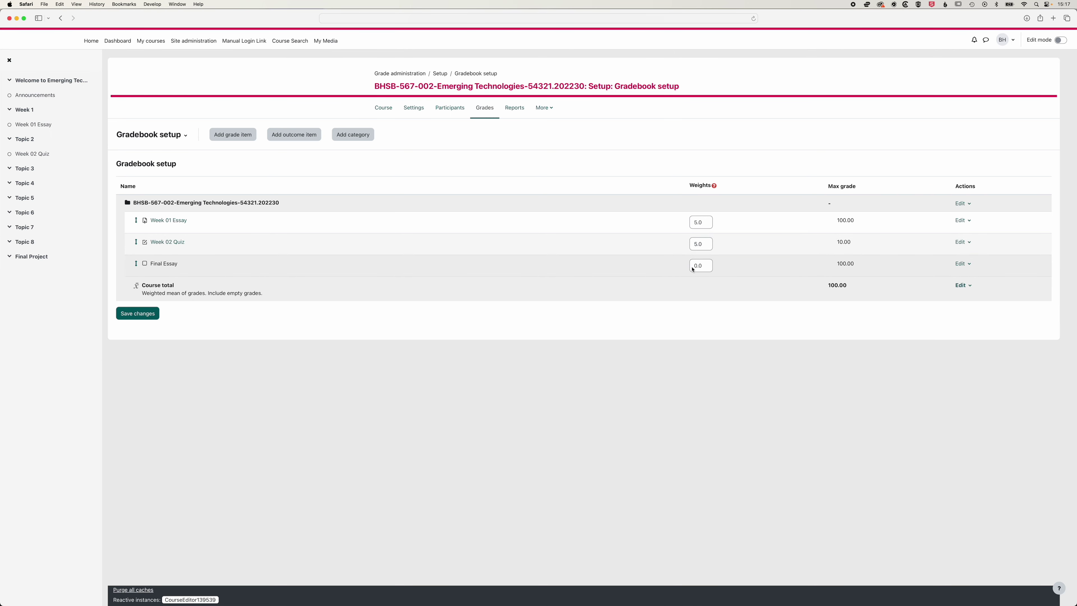
Step: Set the Final Essay weight to 50 and save the changes
{"action": "double_click", "coordinate": [704, 267]}
{"action": "type", "text": "50"}
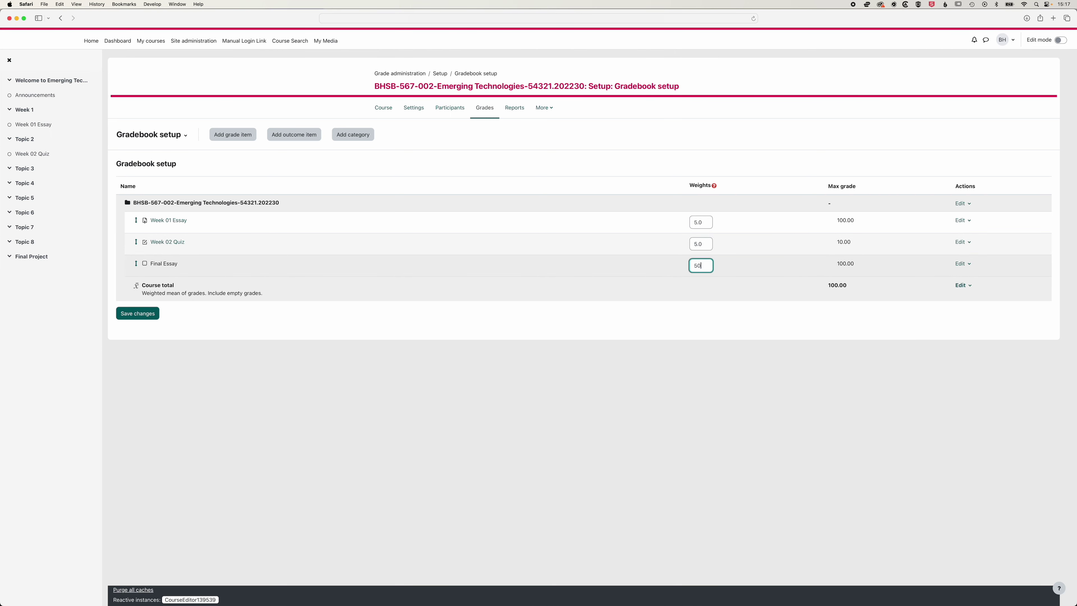
{"action": "left_click", "coordinate": [158, 314]}
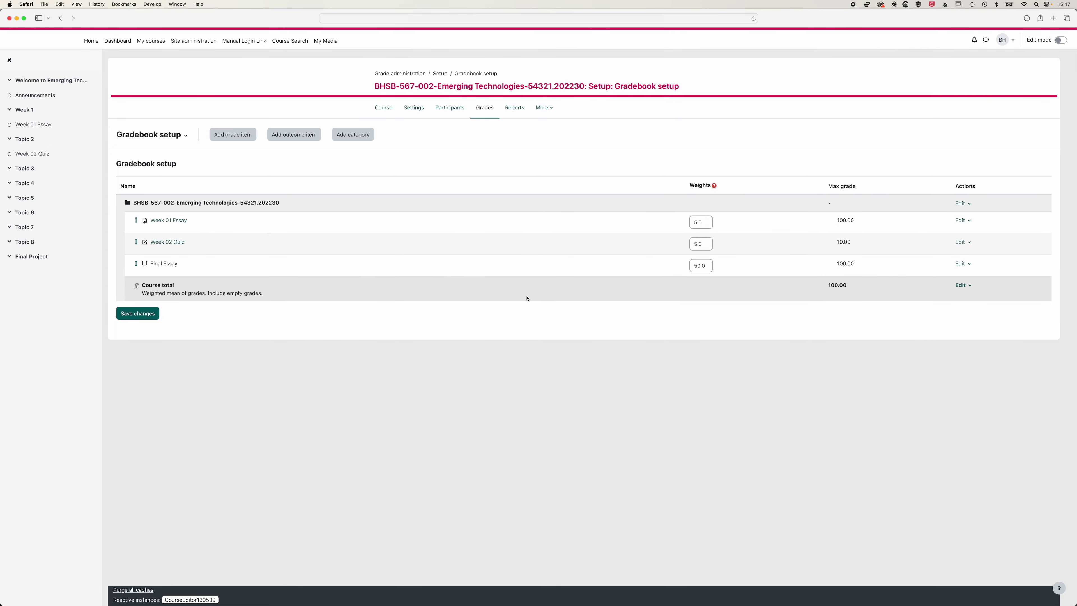
Step: Turn on course editing and start adding an activity to Topic 3
{"action": "left_click", "coordinate": [26, 169]}
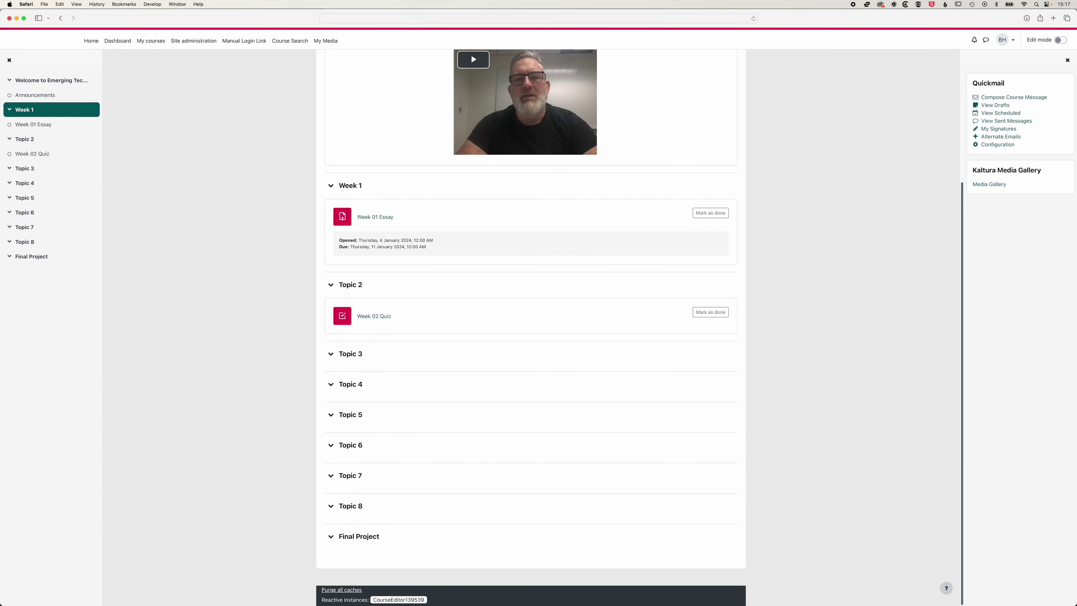
{"action": "left_click", "coordinate": [1060, 41]}
{"action": "scroll", "coordinate": [375, 380], "scroll_direction": "down", "scroll_amount": 10}
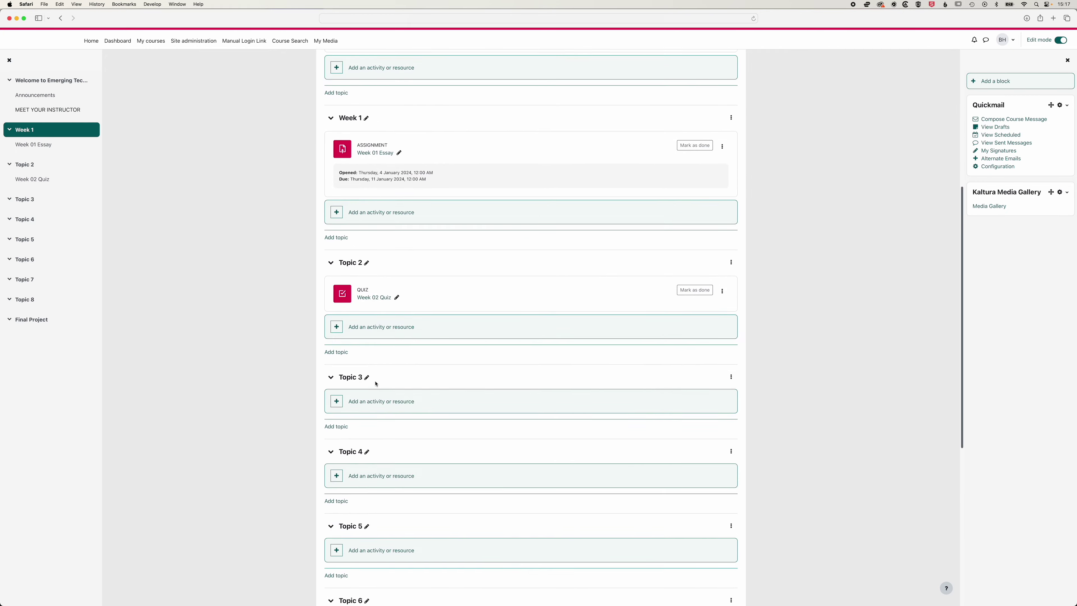
{"action": "left_click", "coordinate": [373, 331]}
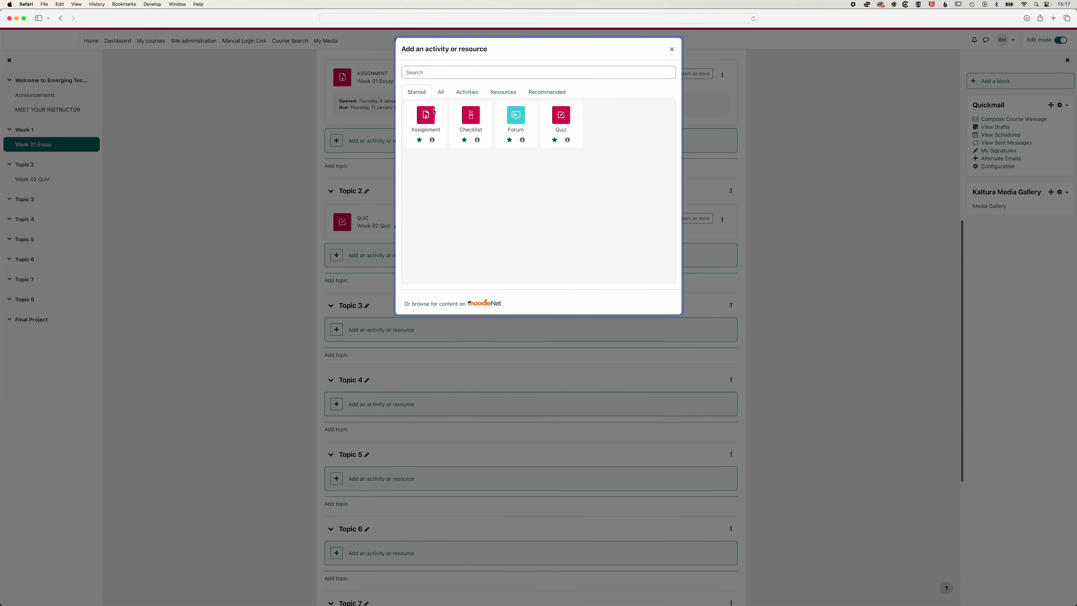
Step: Choose Forum from the activities and name it 'Group Discussion Forum'
{"action": "left_click", "coordinate": [465, 94]}
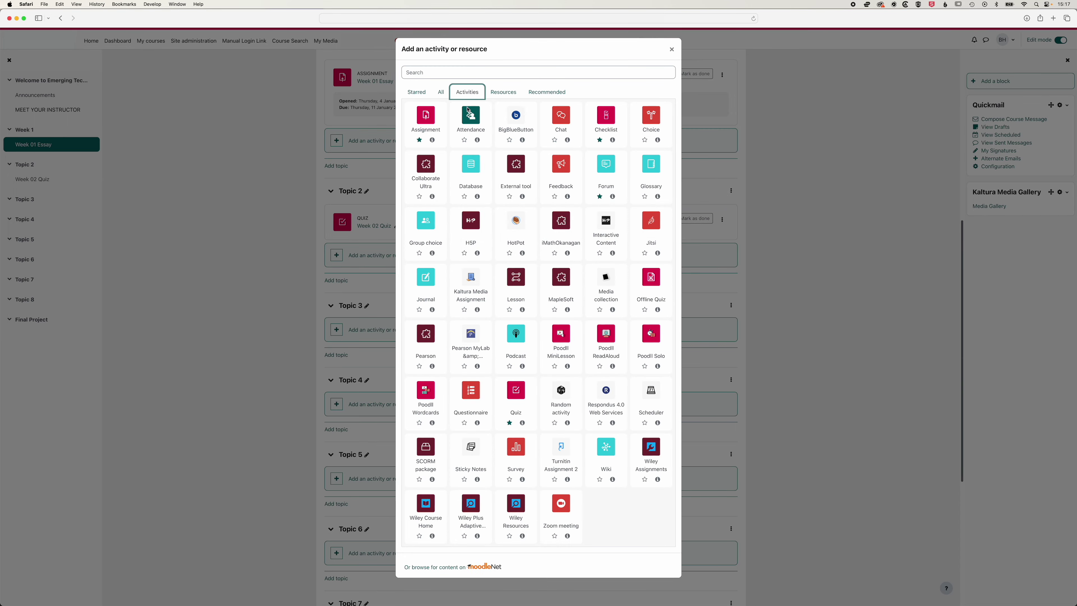
{"action": "left_click", "coordinate": [487, 93]}
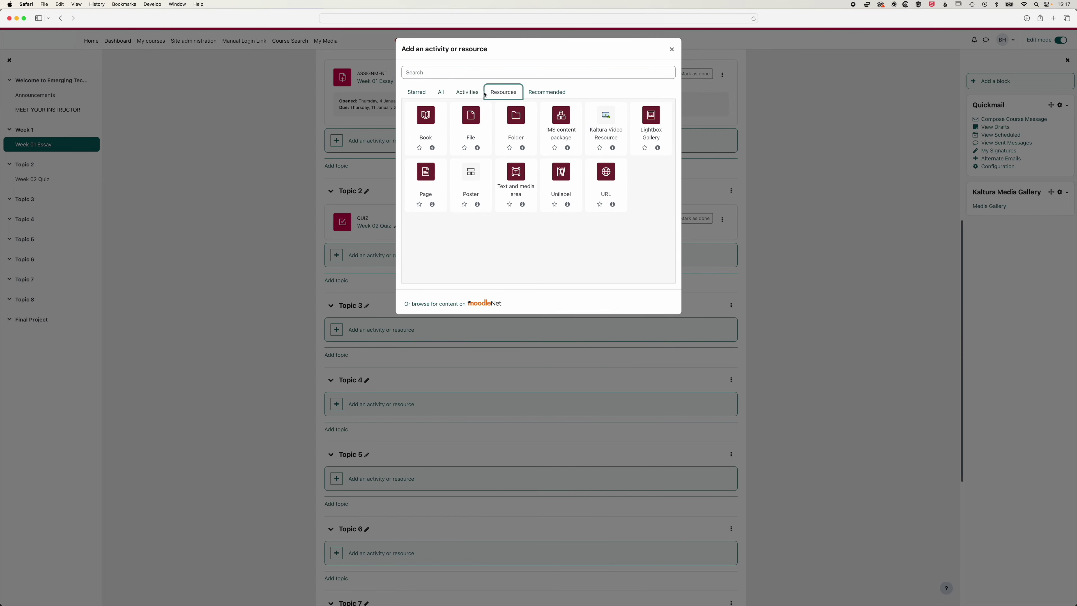
{"action": "left_click", "coordinate": [483, 95]}
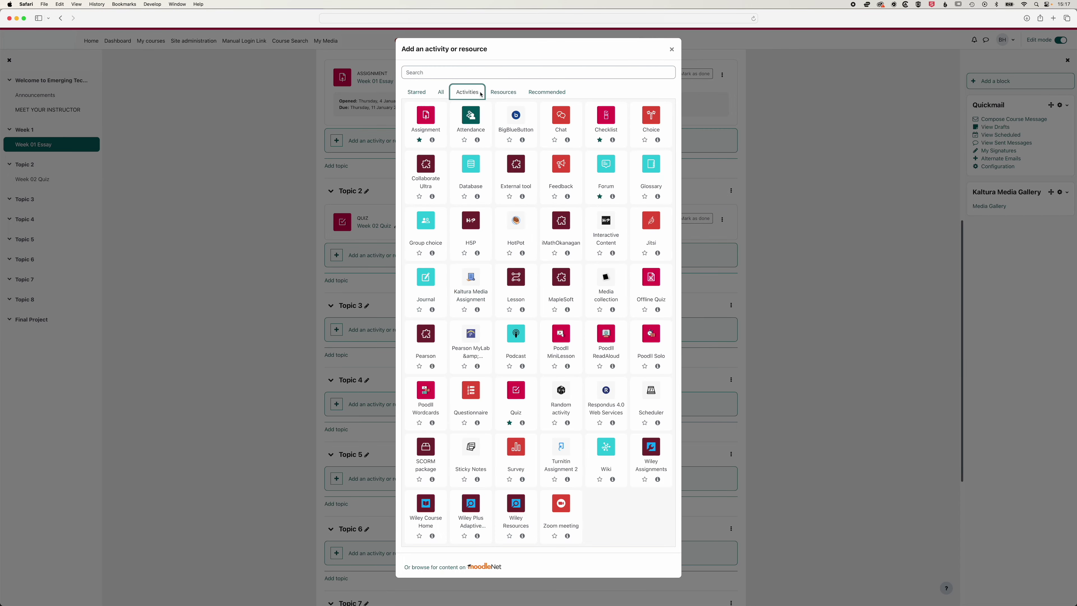
{"action": "left_click", "coordinate": [612, 169]}
{"action": "left_click", "coordinate": [495, 171]}
{"action": "type", "text": "Group Discuss"}
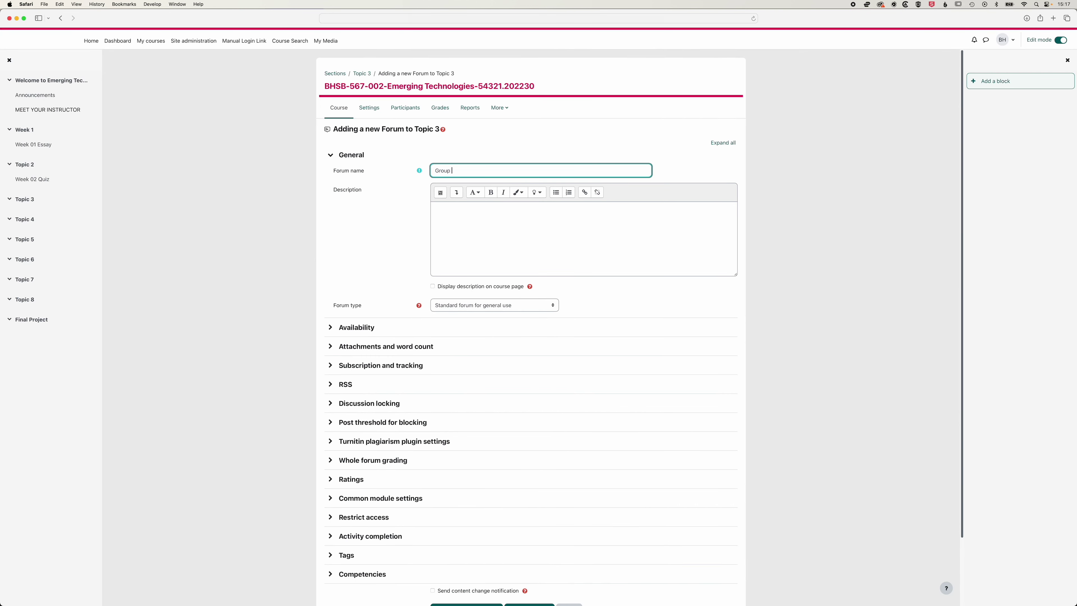
{"action": "type", "text": "ion Forum"}
{"action": "scroll", "coordinate": [813, 274], "scroll_direction": "down", "scroll_amount": 3}
Step: Save the forum, then reopen Gradebook setup from the course grades with editing off
{"action": "left_click", "coordinate": [533, 530]}
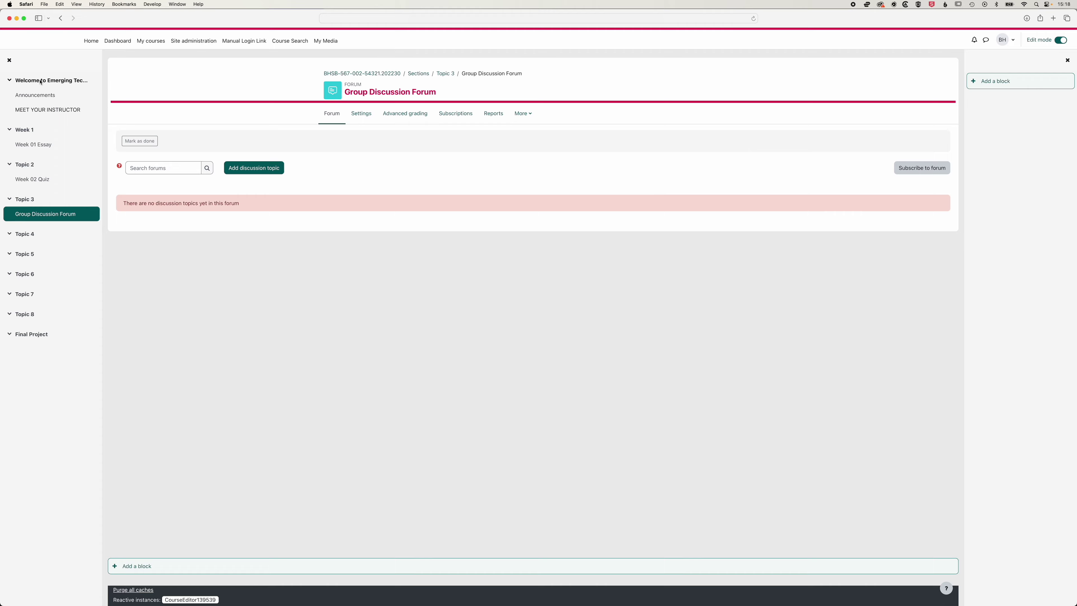
{"action": "left_click", "coordinate": [41, 81]}
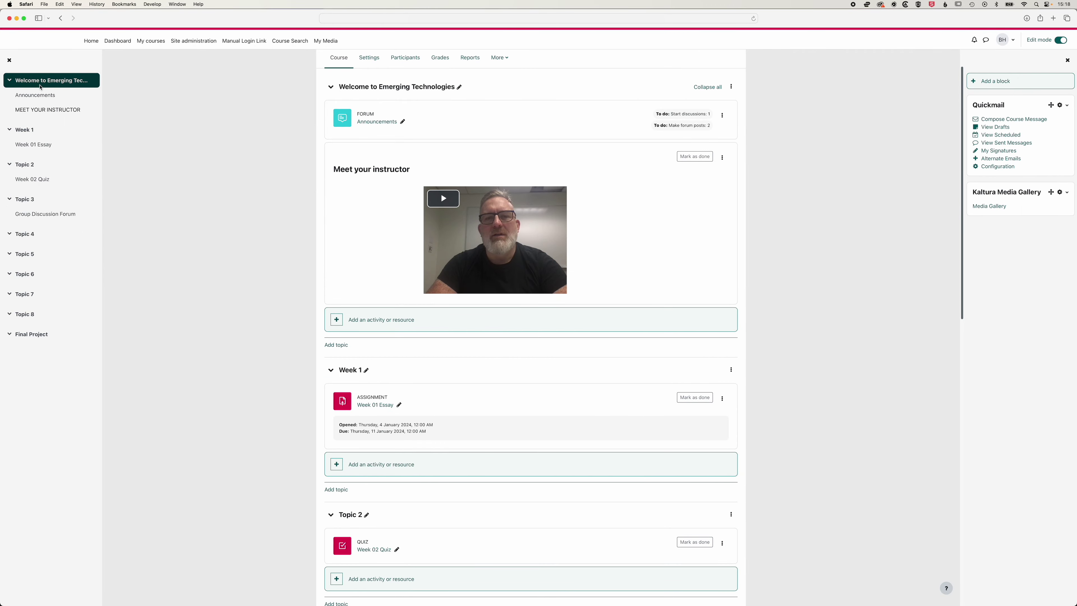
{"action": "left_click", "coordinate": [443, 59]}
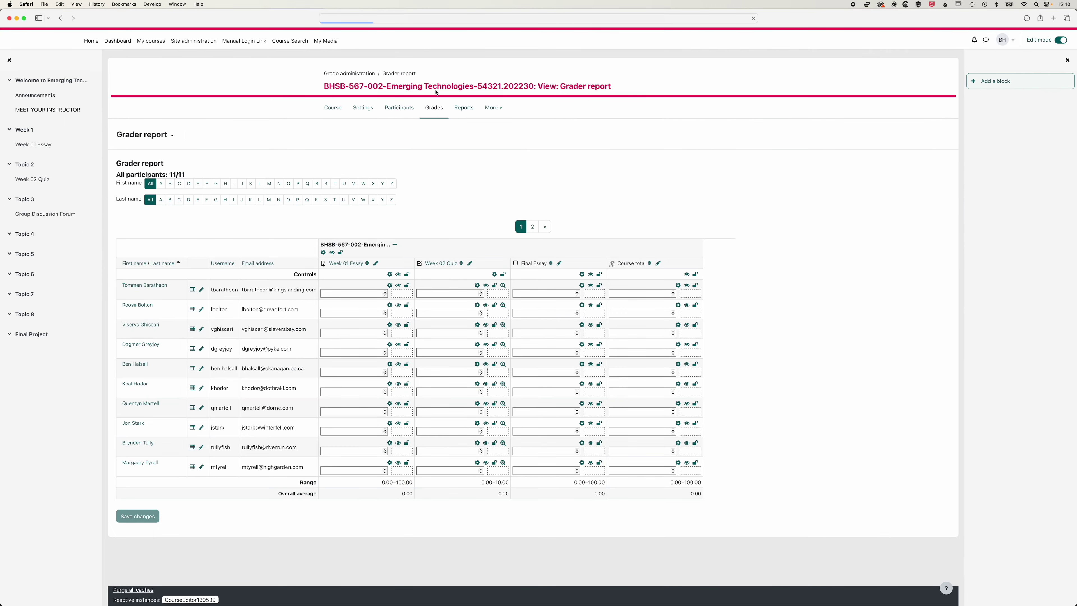
{"action": "left_click", "coordinate": [1060, 41]}
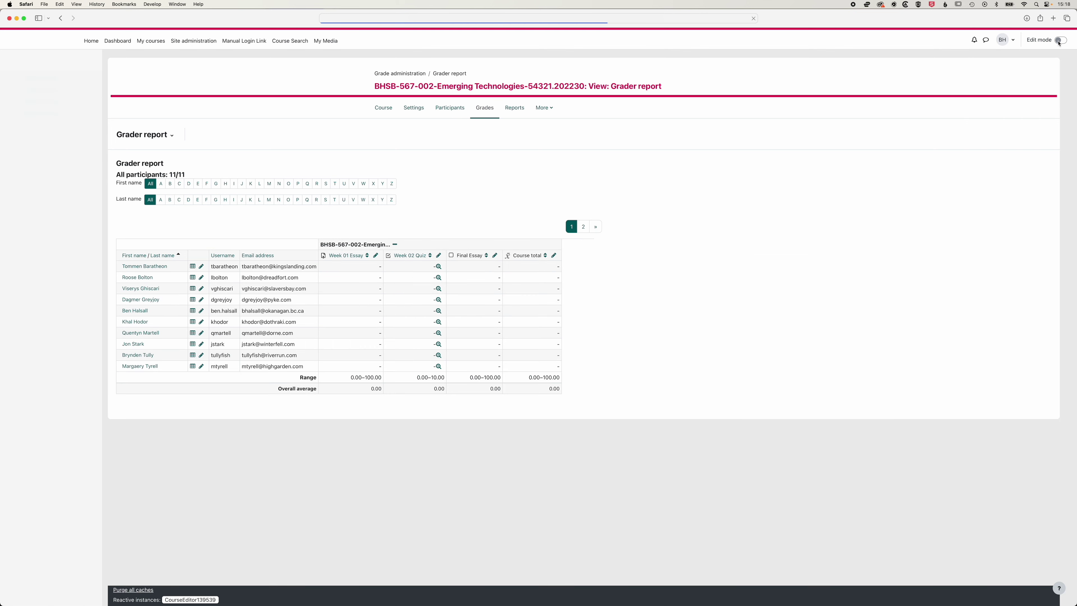
{"action": "left_click", "coordinate": [162, 136]}
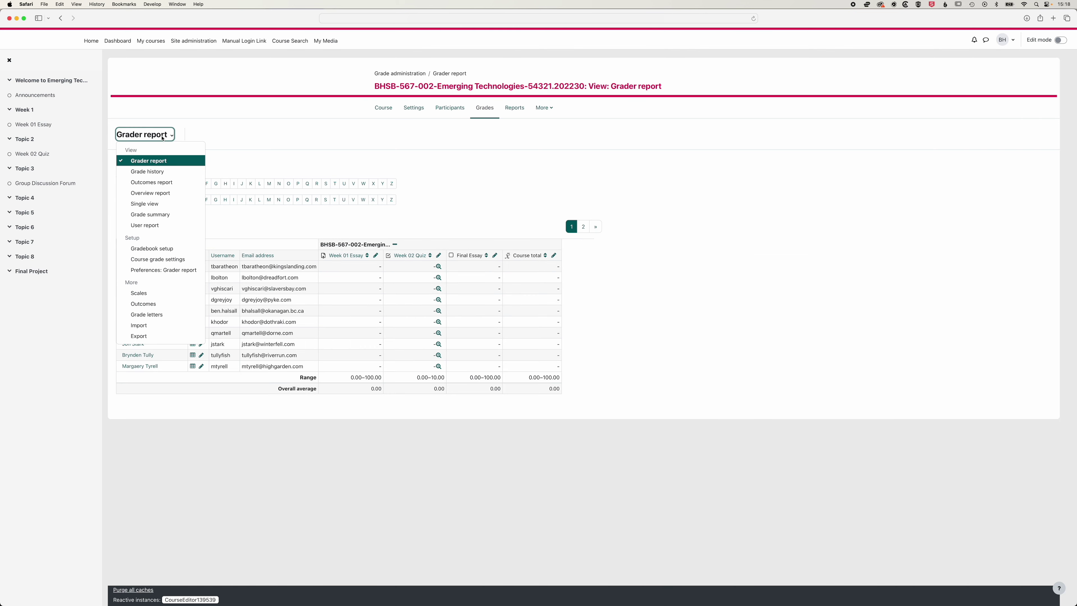
{"action": "left_click", "coordinate": [154, 248]}
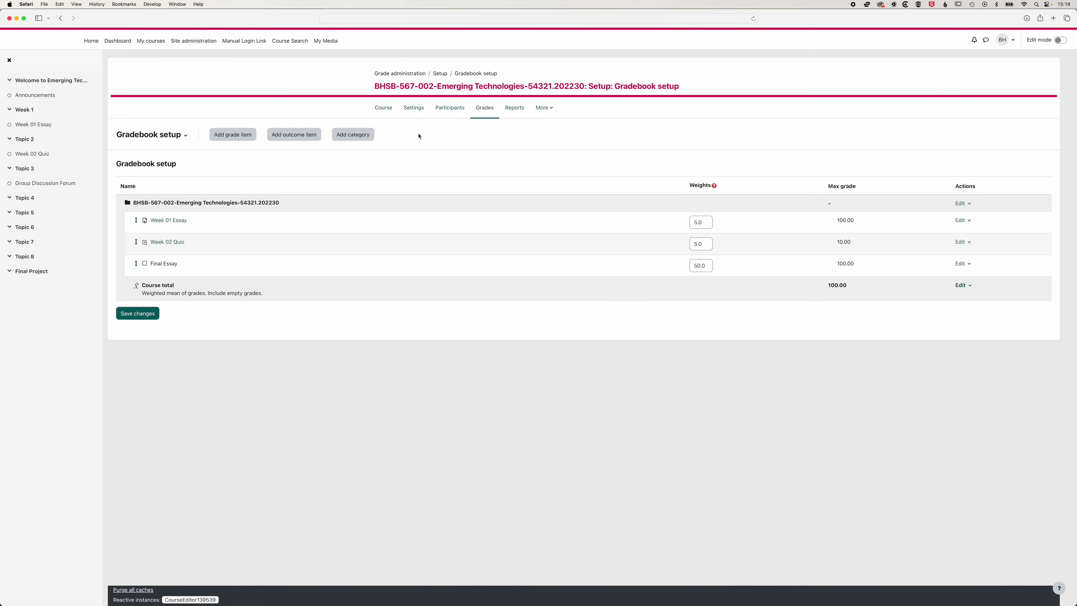
Step: Open the Group Discussion Forum's settings and expand the Whole forum grading section
{"action": "left_click", "coordinate": [53, 81]}
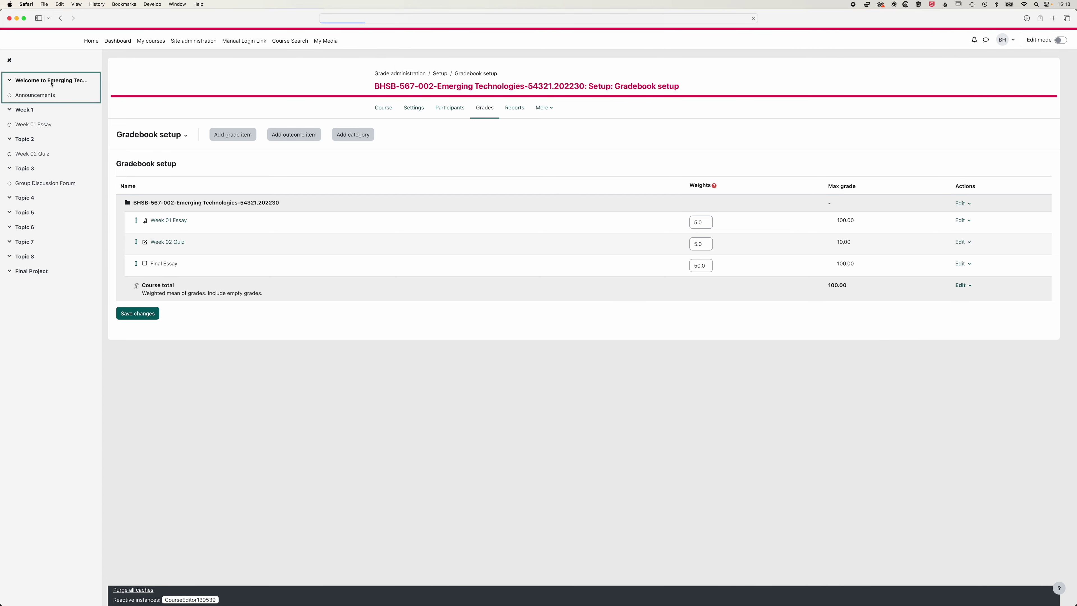
{"action": "scroll", "coordinate": [397, 319], "scroll_direction": "down", "scroll_amount": 5}
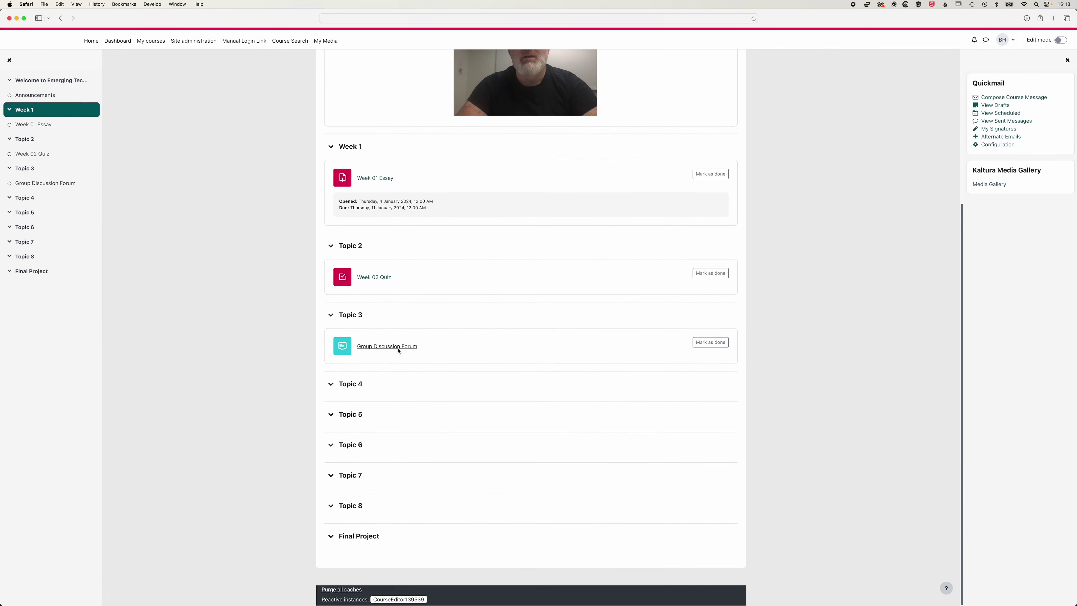
{"action": "left_click", "coordinate": [398, 349]}
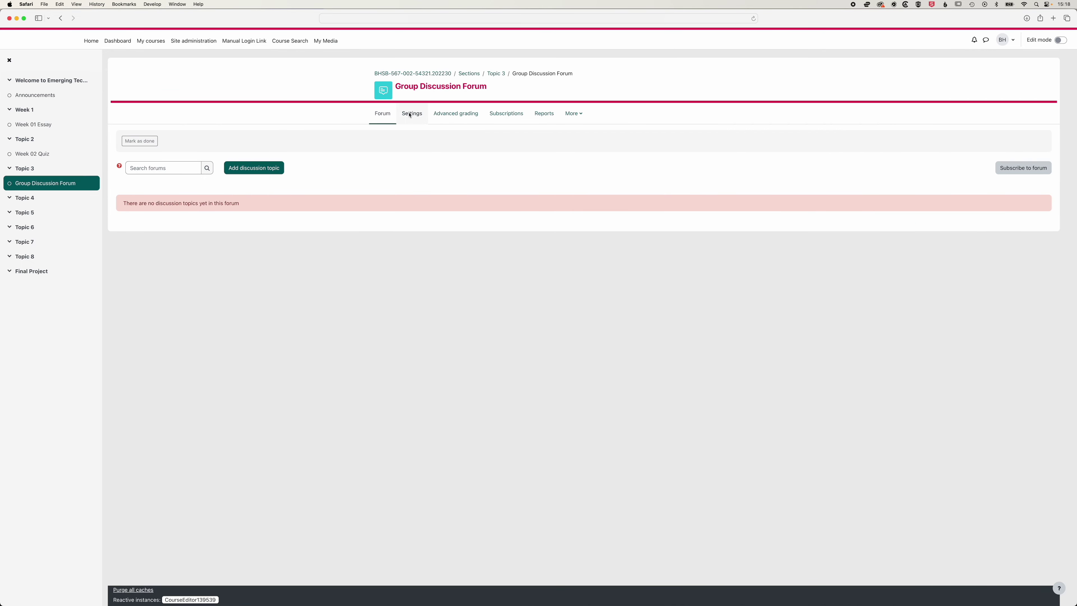
{"action": "left_click", "coordinate": [418, 116]}
{"action": "scroll", "coordinate": [416, 370], "scroll_direction": "down", "scroll_amount": 3}
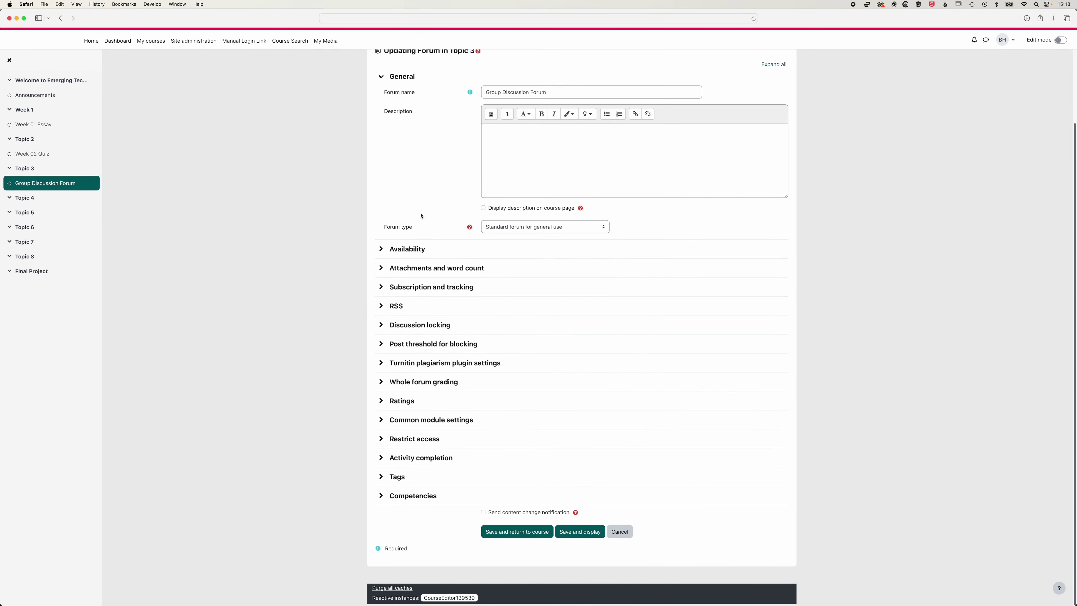
{"action": "left_click", "coordinate": [430, 385]}
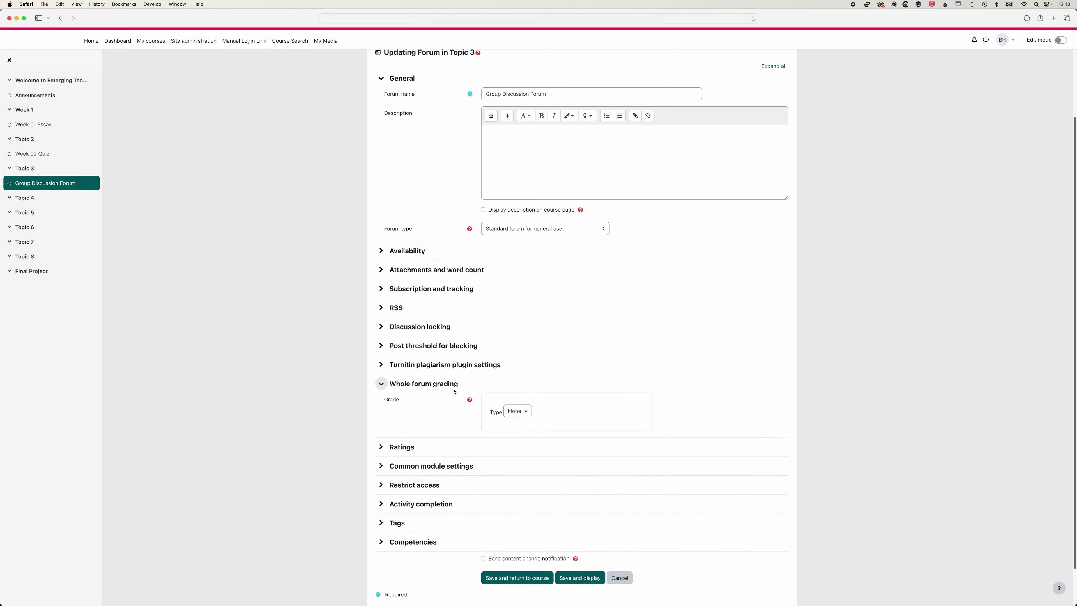
Step: Set the whole-forum grade type to Scale using the fail/pass scale and save
{"action": "left_click", "coordinate": [517, 411]}
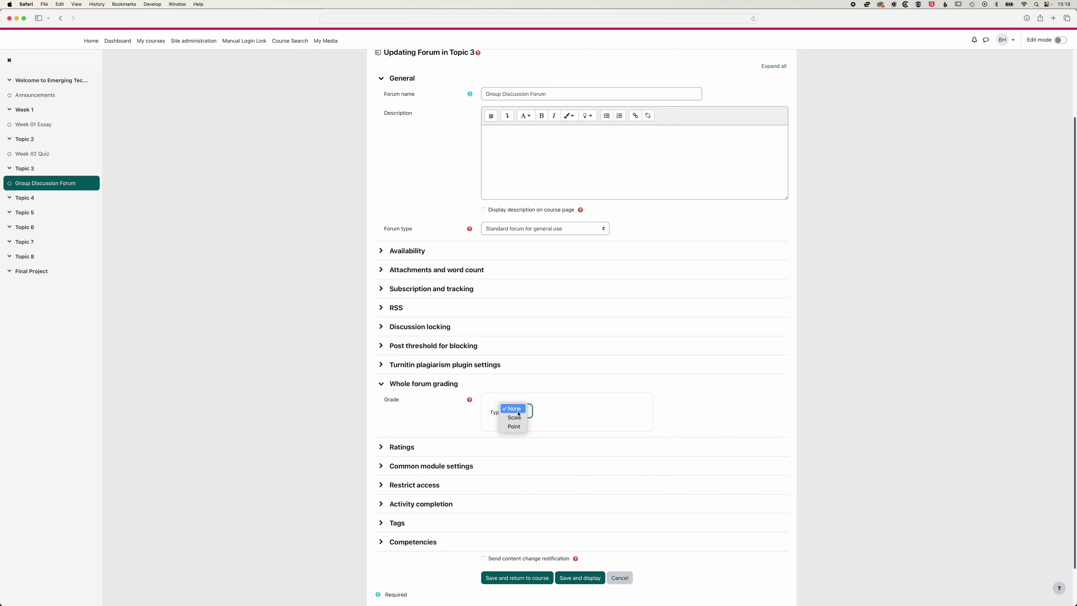
{"action": "left_click", "coordinate": [516, 419]}
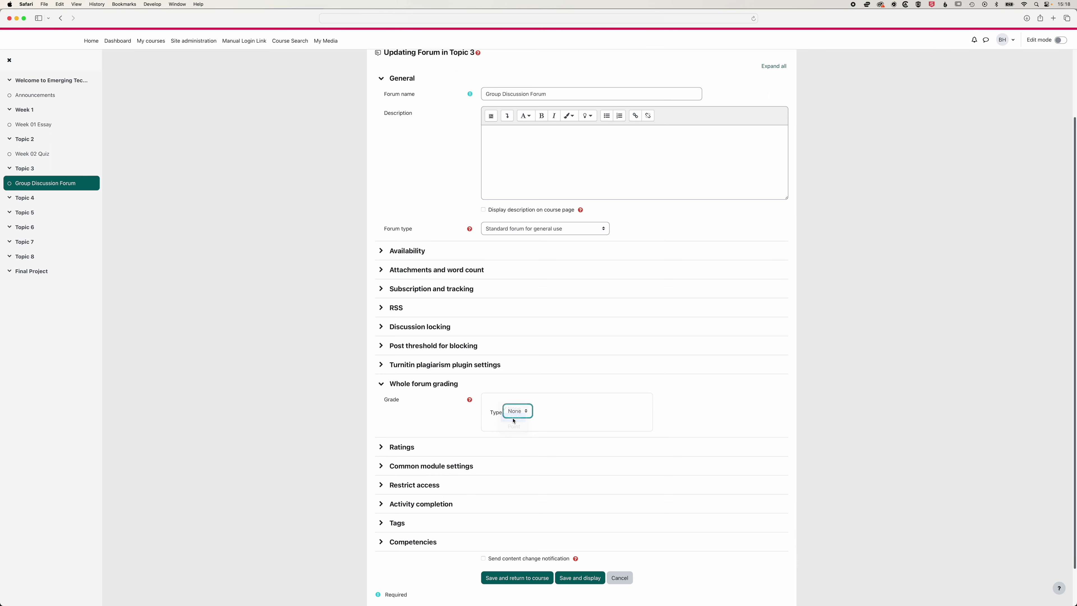
{"action": "left_click", "coordinate": [518, 409]}
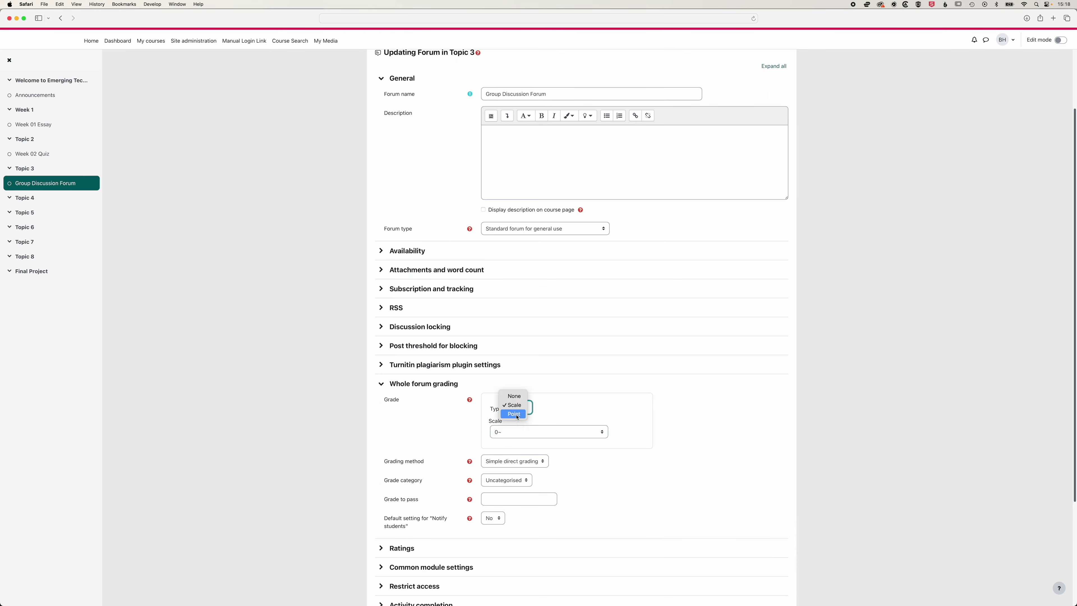
{"action": "left_click", "coordinate": [517, 413]}
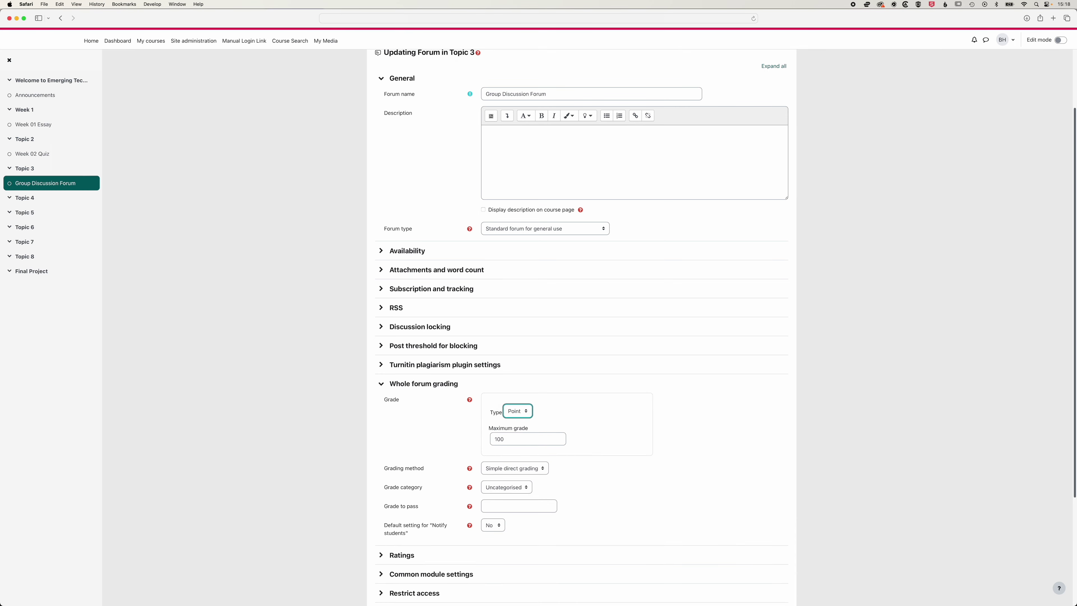
{"action": "left_click", "coordinate": [513, 412]}
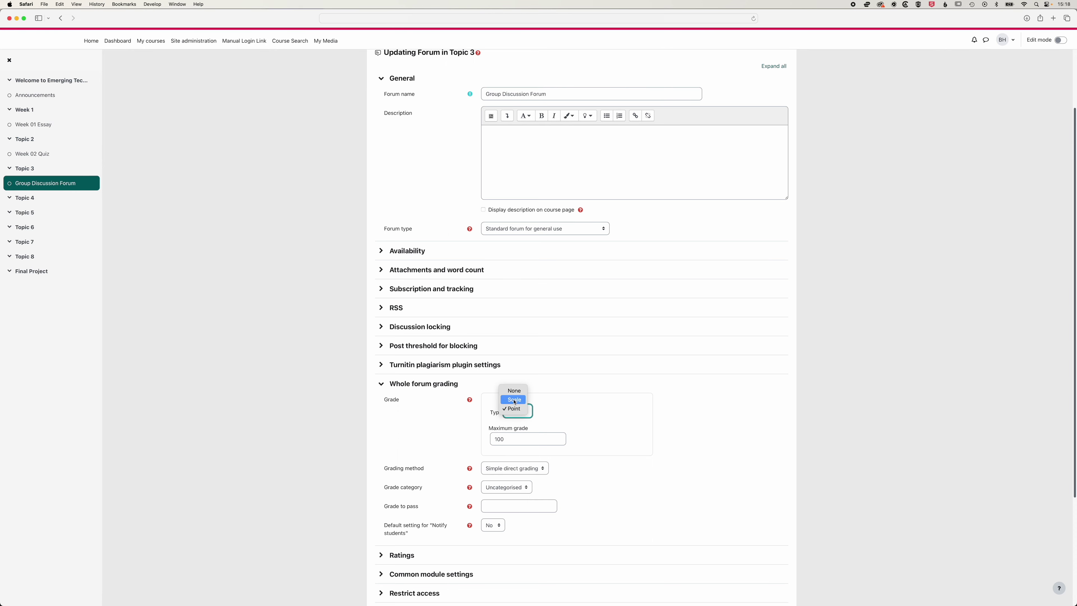
{"action": "left_click", "coordinate": [515, 403]}
{"action": "left_click", "coordinate": [528, 432]}
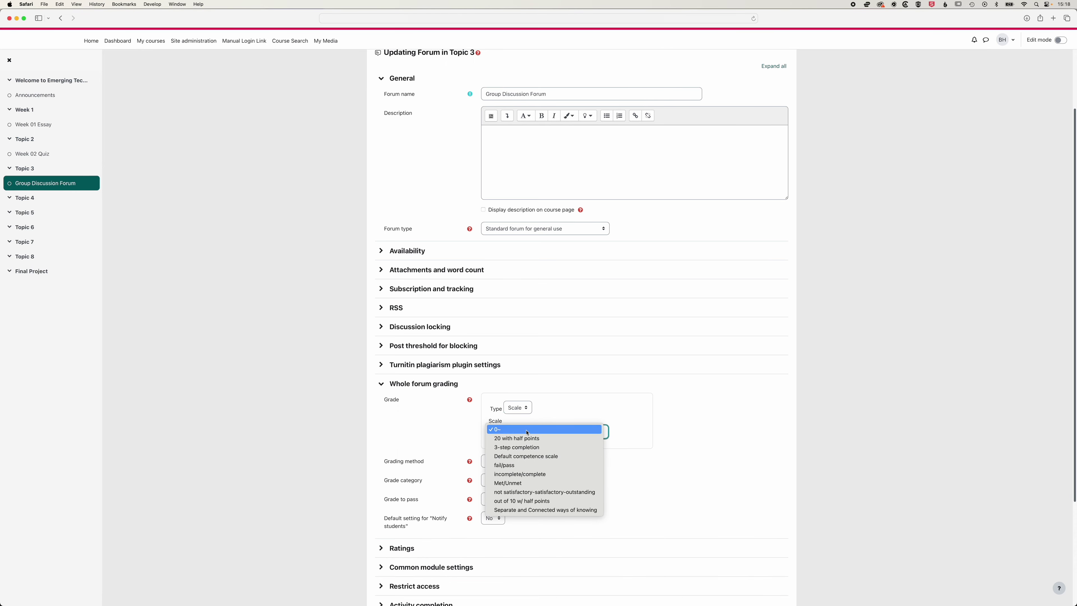
{"action": "left_click", "coordinate": [532, 467]}
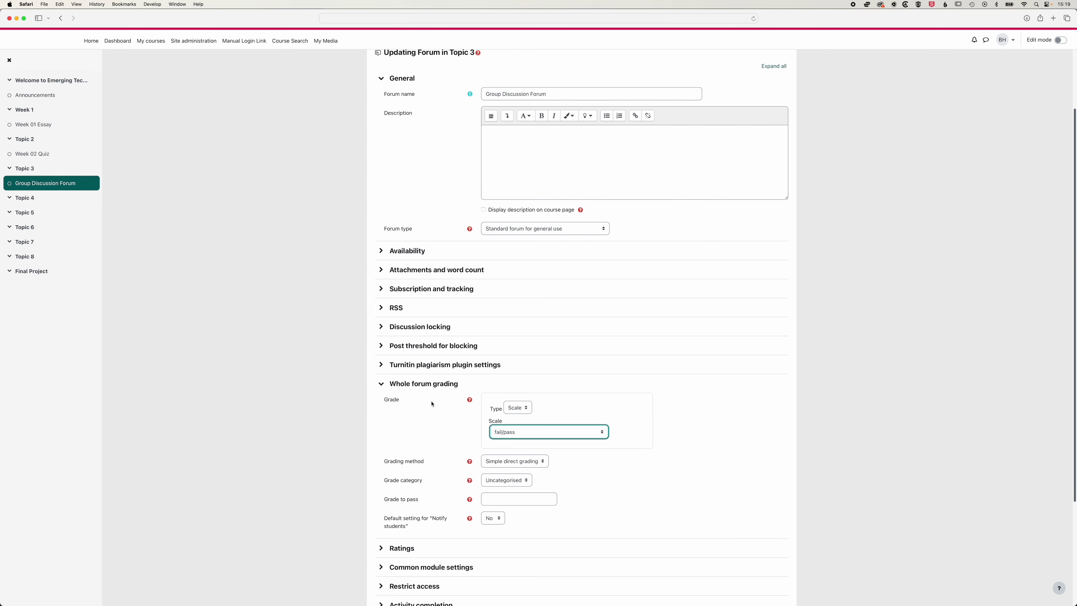
{"action": "left_click", "coordinate": [307, 374]}
{"action": "scroll", "coordinate": [292, 410], "scroll_direction": "down", "scroll_amount": 5}
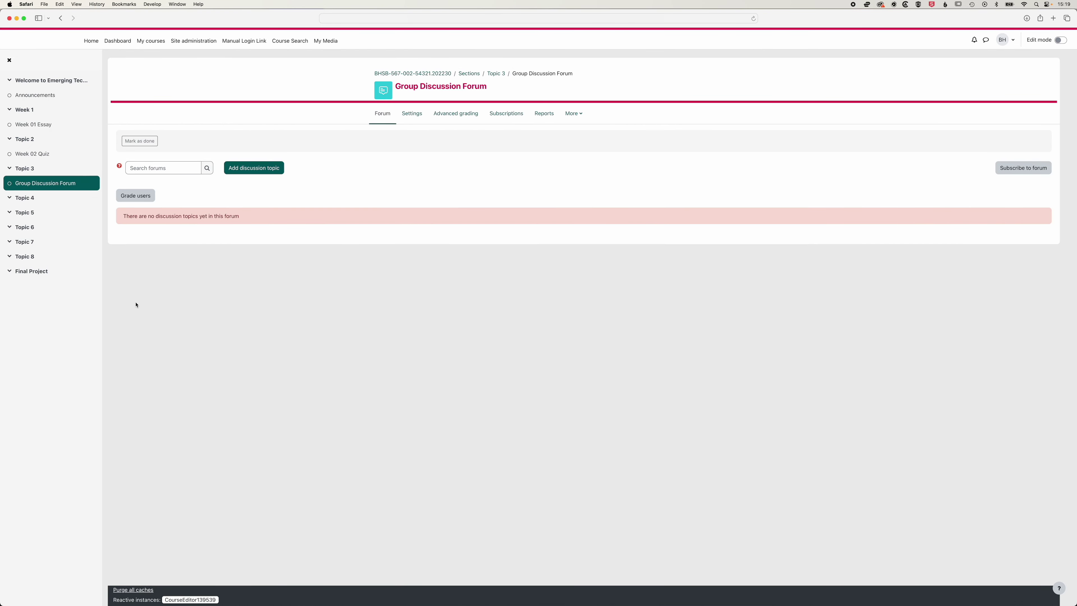
Step: Open the course's Gradebook setup page from the course grades
{"action": "left_click", "coordinate": [57, 82]}
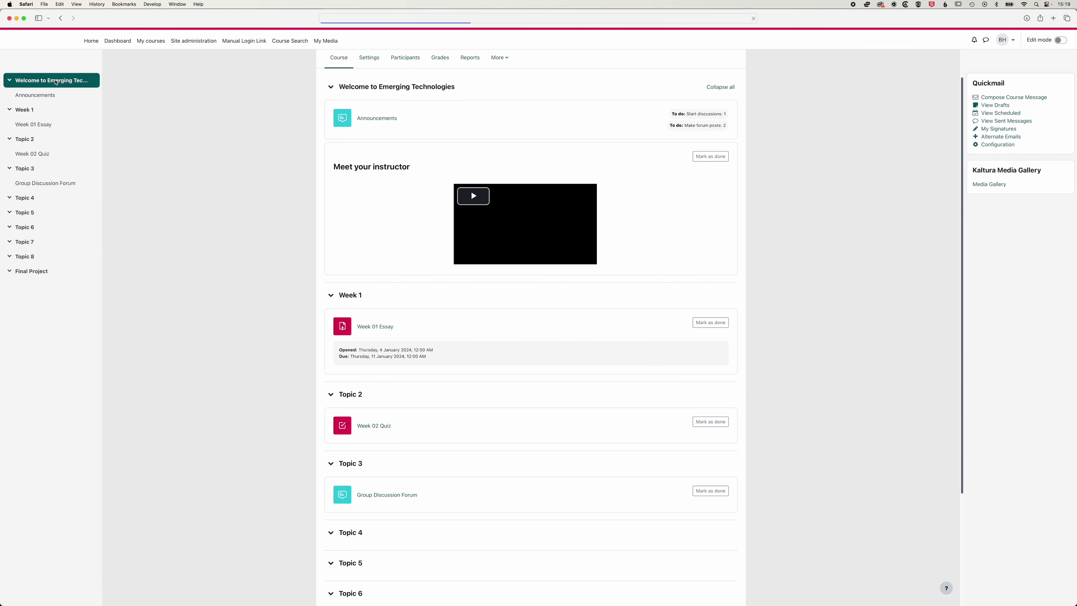
{"action": "left_click", "coordinate": [441, 60]}
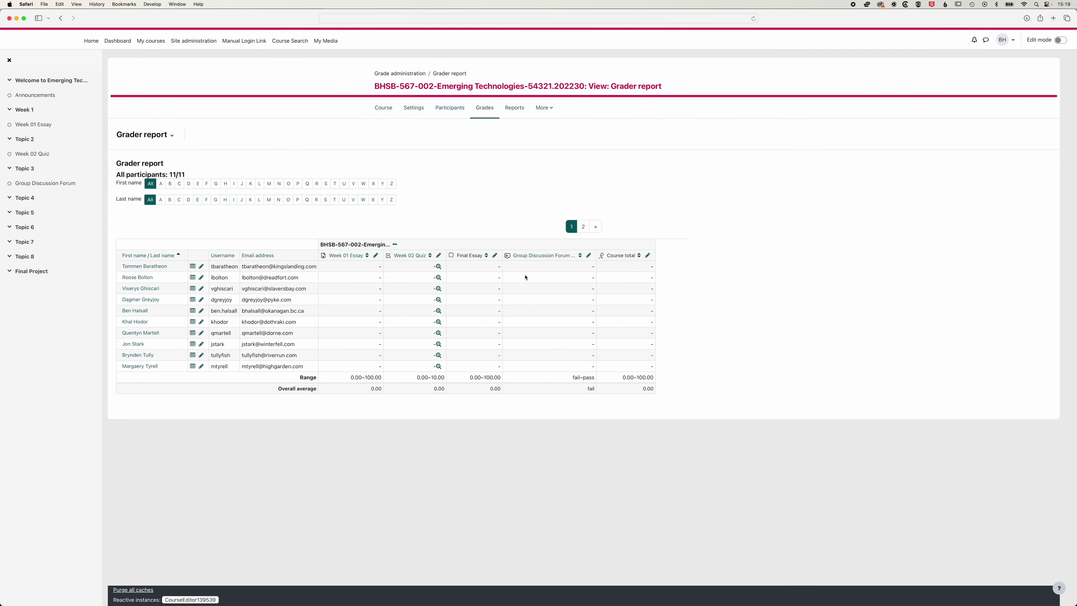
{"action": "left_click", "coordinate": [147, 135]}
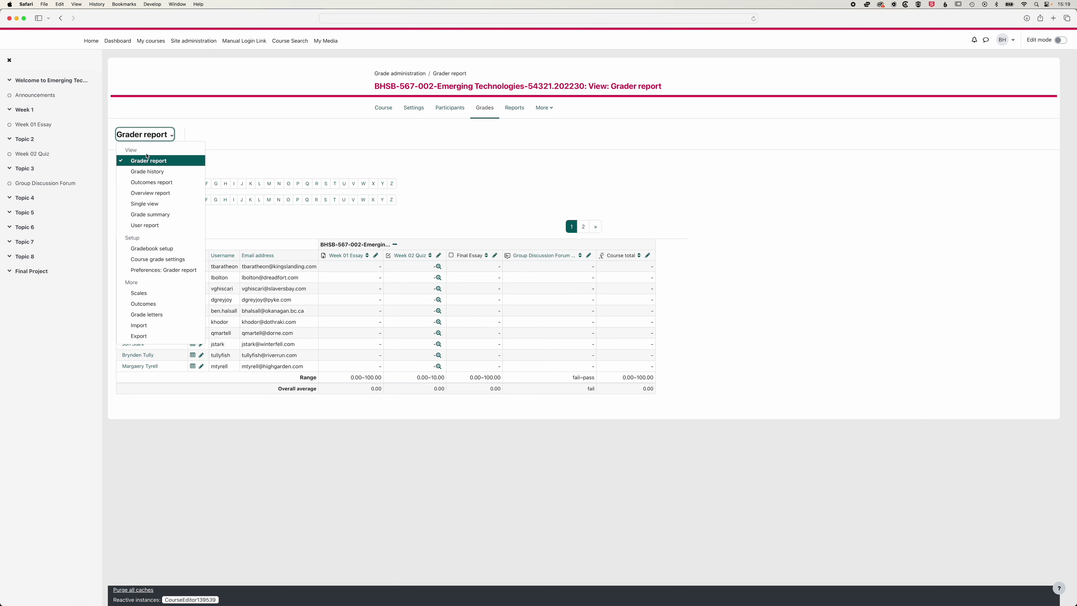
{"action": "left_click", "coordinate": [148, 249]}
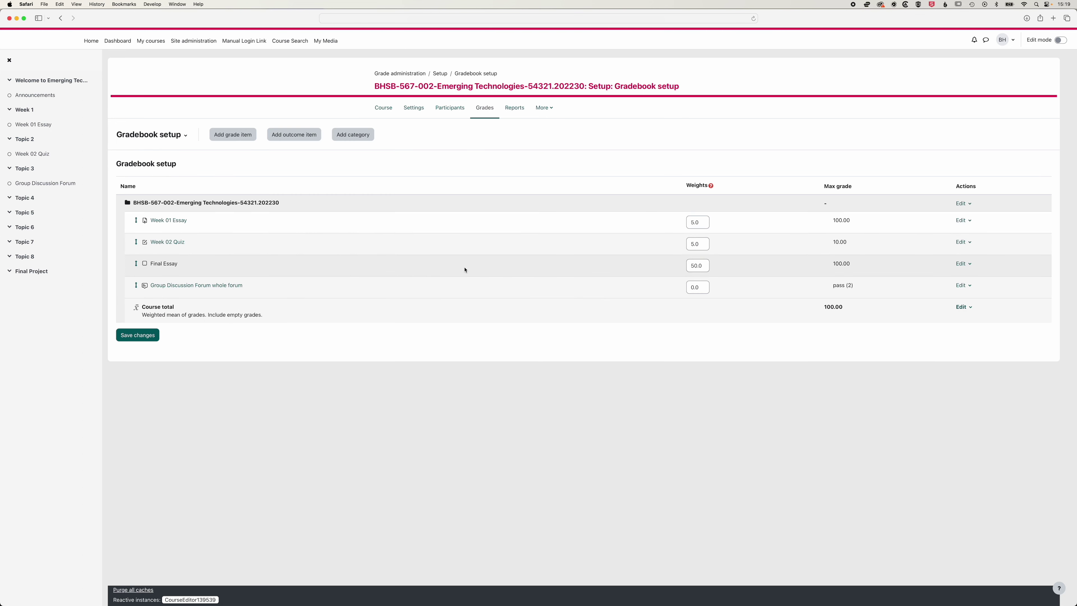
Step: Weight the Group Discussion Forum at 20.0 and move it between Week 02 Quiz and Final Essay
{"action": "double_click", "coordinate": [696, 287]}
{"action": "type", "text": "20"}
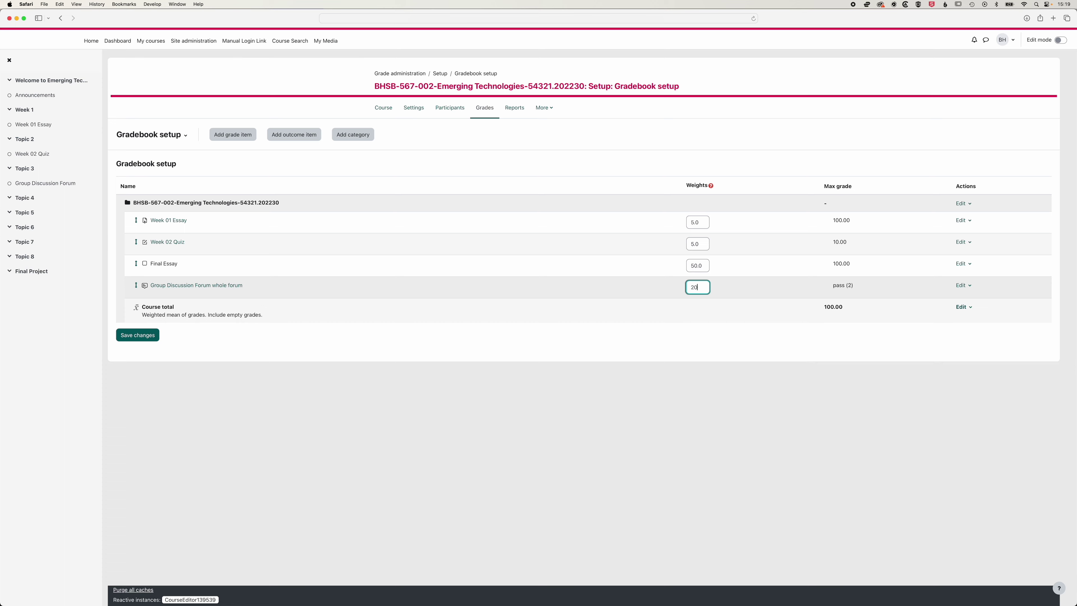
{"action": "left_click", "coordinate": [147, 336]}
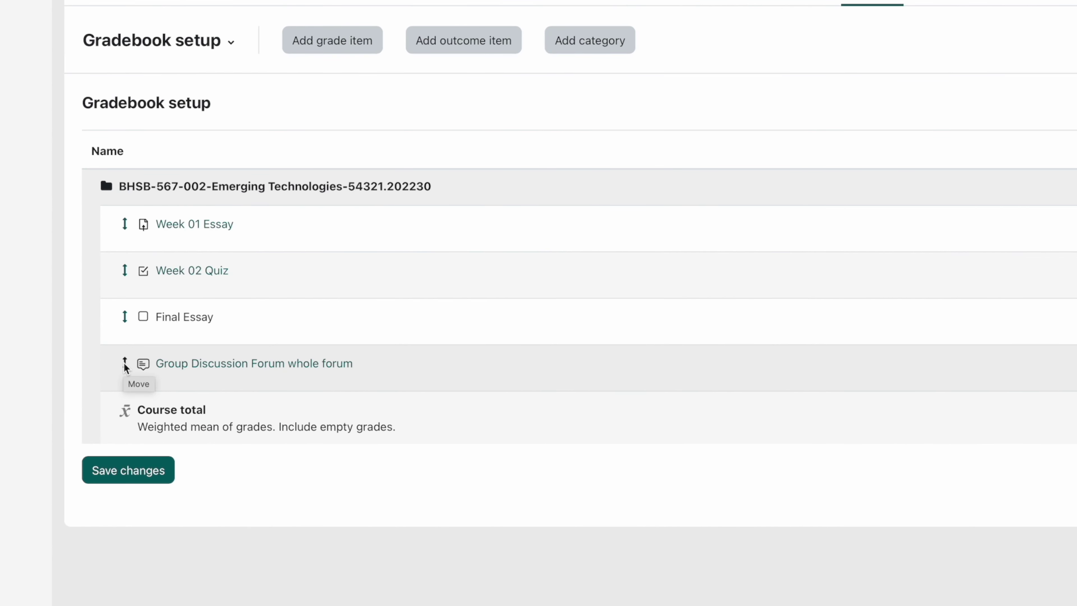
{"action": "left_click", "coordinate": [124, 362]}
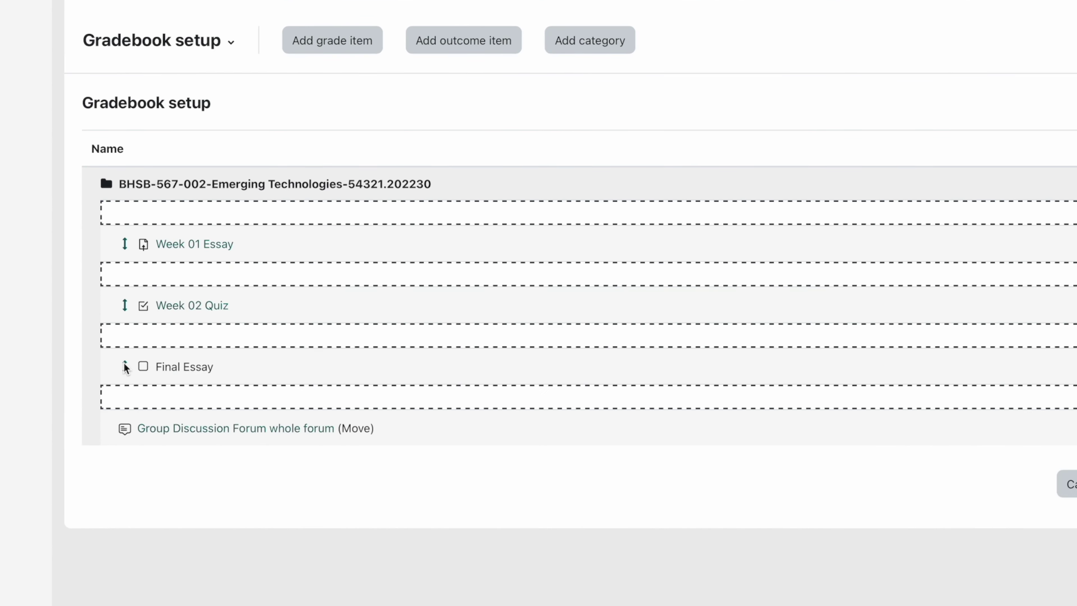
{"action": "left_click", "coordinate": [162, 338]}
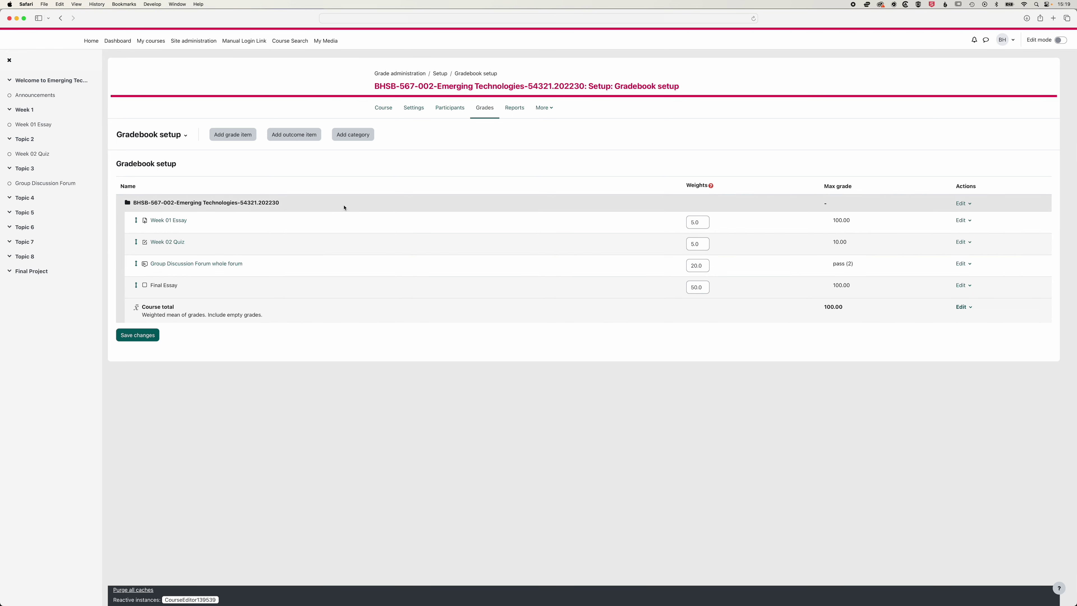
Step: With editing turned on, add a quiz named 'Week 04 Quiz' to Topic 4
{"action": "left_click", "coordinate": [24, 198]}
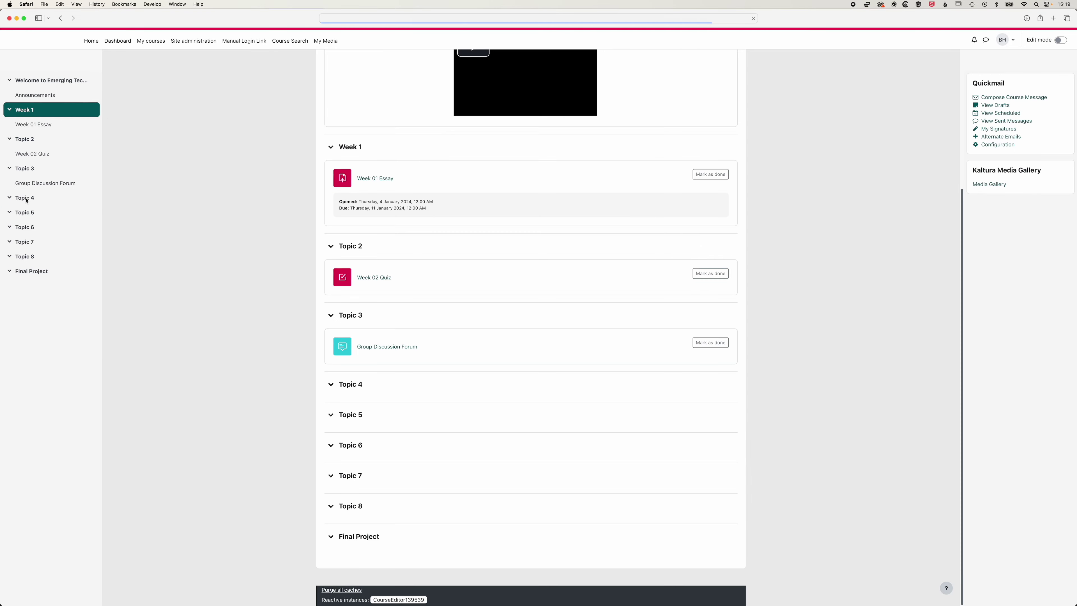
{"action": "left_click", "coordinate": [1060, 40]}
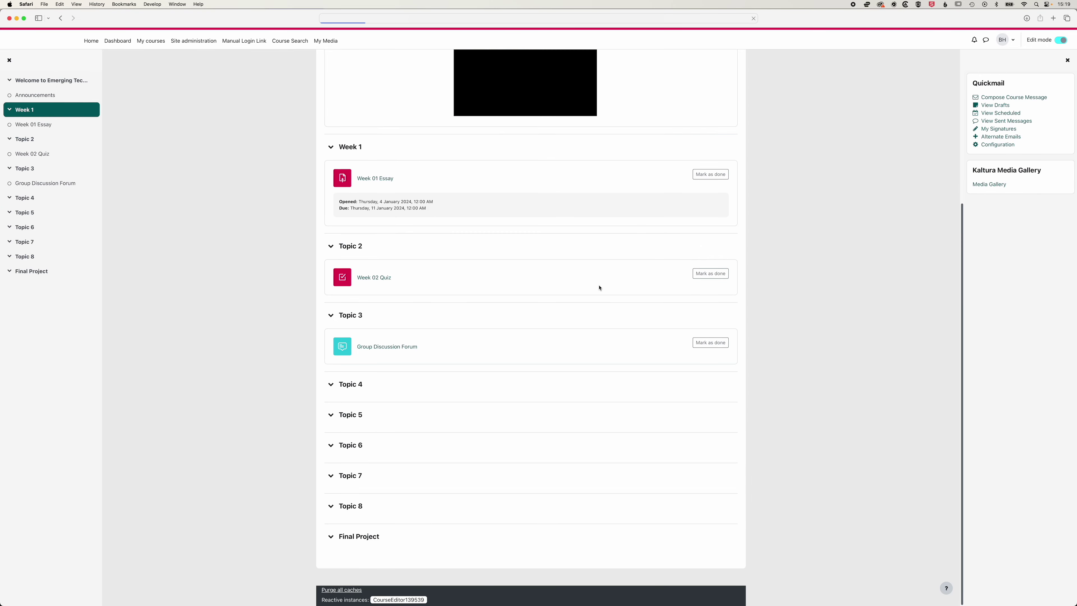
{"action": "scroll", "coordinate": [300, 344], "scroll_direction": "down", "scroll_amount": 6}
{"action": "scroll", "coordinate": [298, 347], "scroll_direction": "down", "scroll_amount": 2}
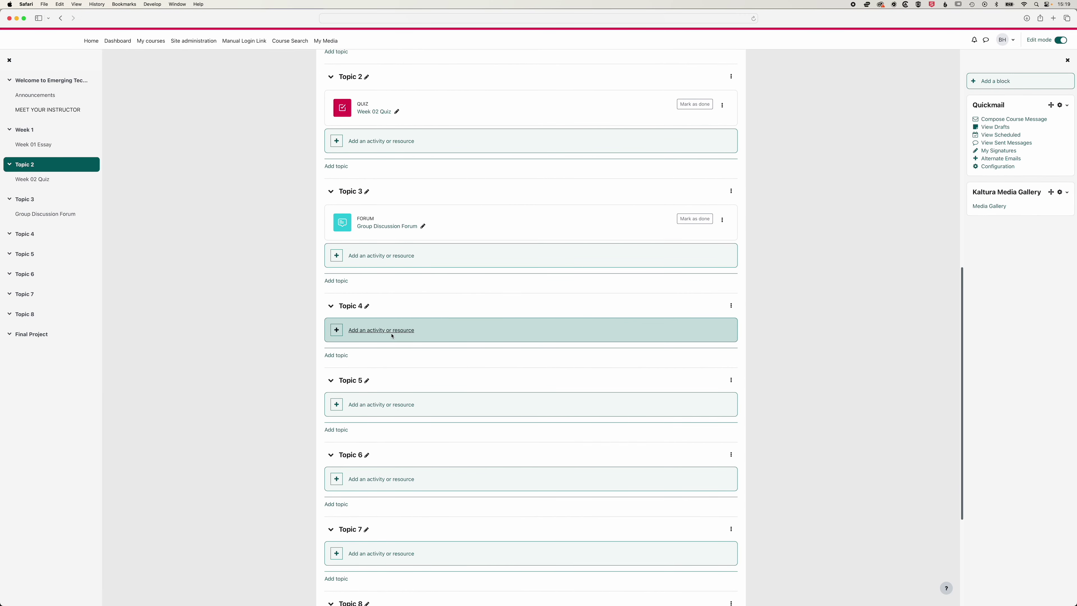
{"action": "left_click", "coordinate": [393, 336]}
{"action": "left_click", "coordinate": [560, 112]}
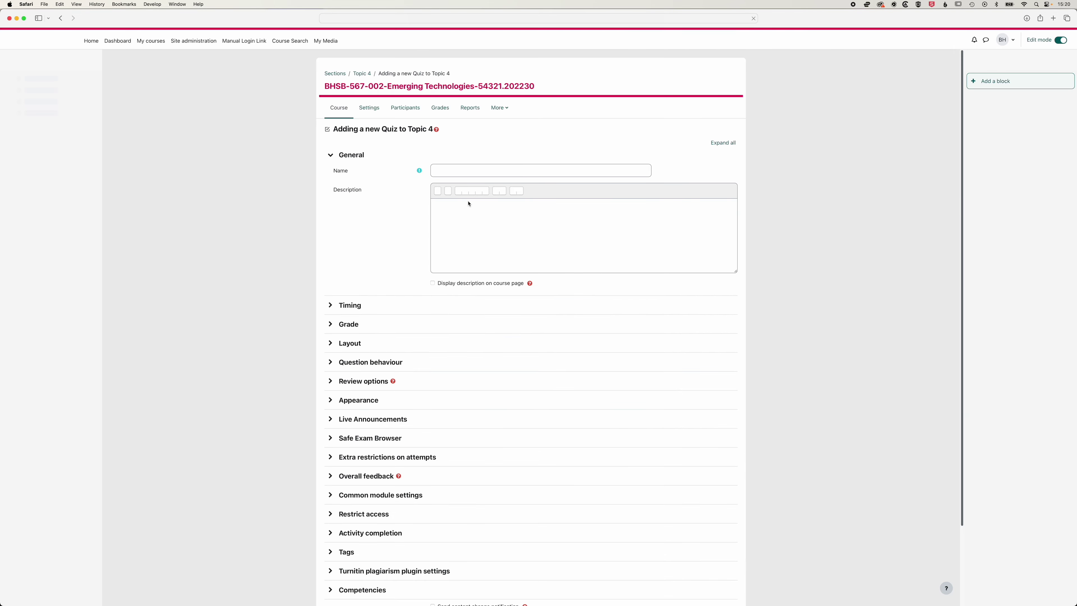
{"action": "type", "text": "Week 04 Quiz"}
{"action": "scroll", "coordinate": [542, 425], "scroll_direction": "down", "scroll_amount": 3}
{"action": "left_click", "coordinate": [545, 534]}
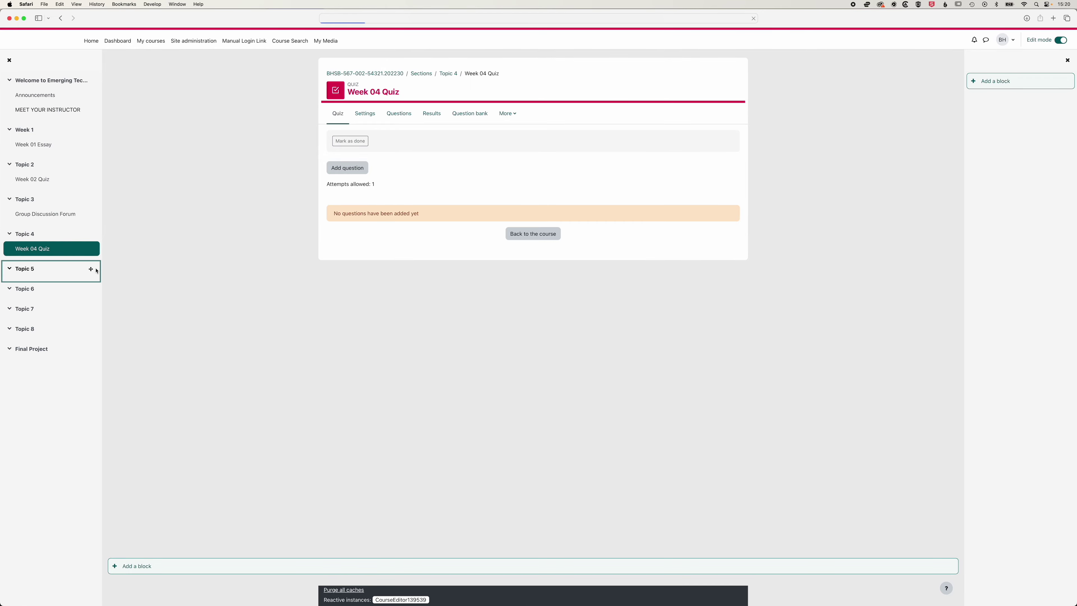
Step: Add an assignment named 'Mid-Term Essay' to Topic 5 and return to the course page
{"action": "left_click", "coordinate": [89, 268]}
{"action": "left_click", "coordinate": [373, 219]}
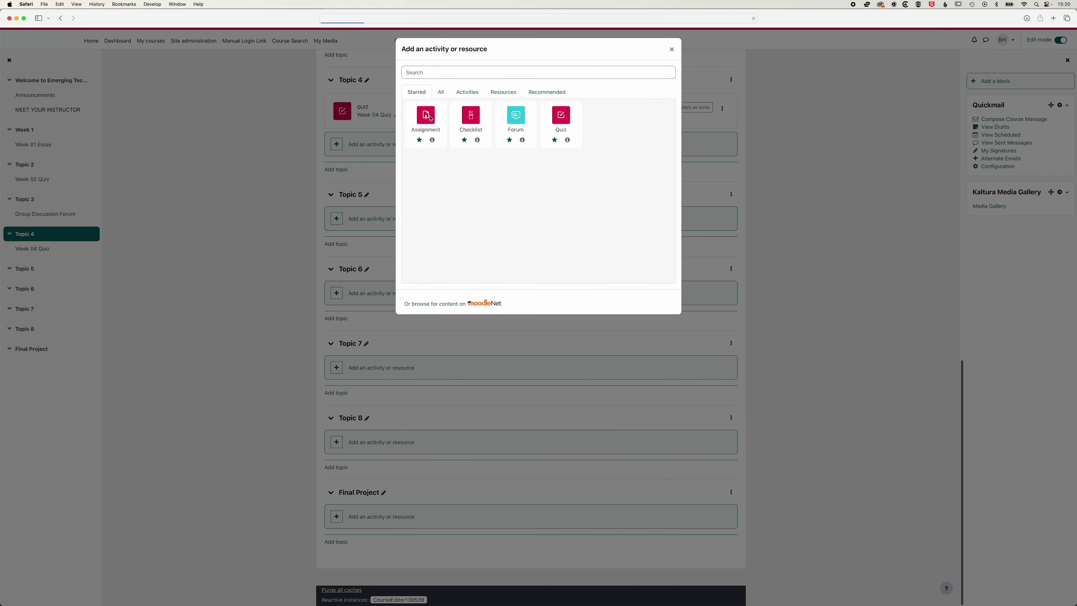
{"action": "left_click", "coordinate": [429, 120]}
{"action": "left_click", "coordinate": [466, 171]}
{"action": "type", "text": "Mid"}
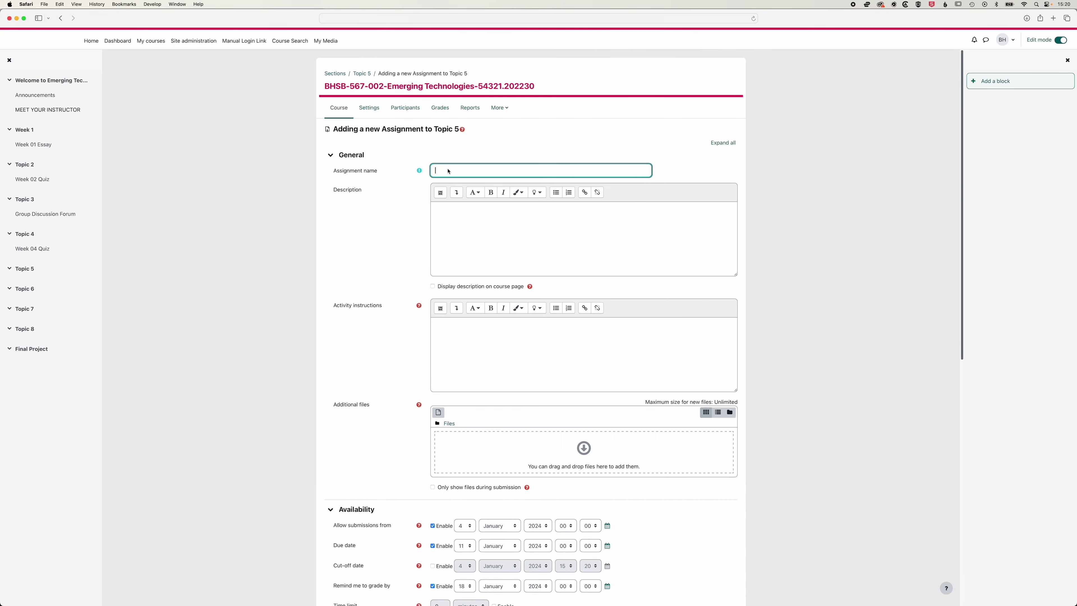
{"action": "type", "text": "-Term Essay"}
{"action": "scroll", "coordinate": [365, 263], "scroll_direction": "down", "scroll_amount": 10}
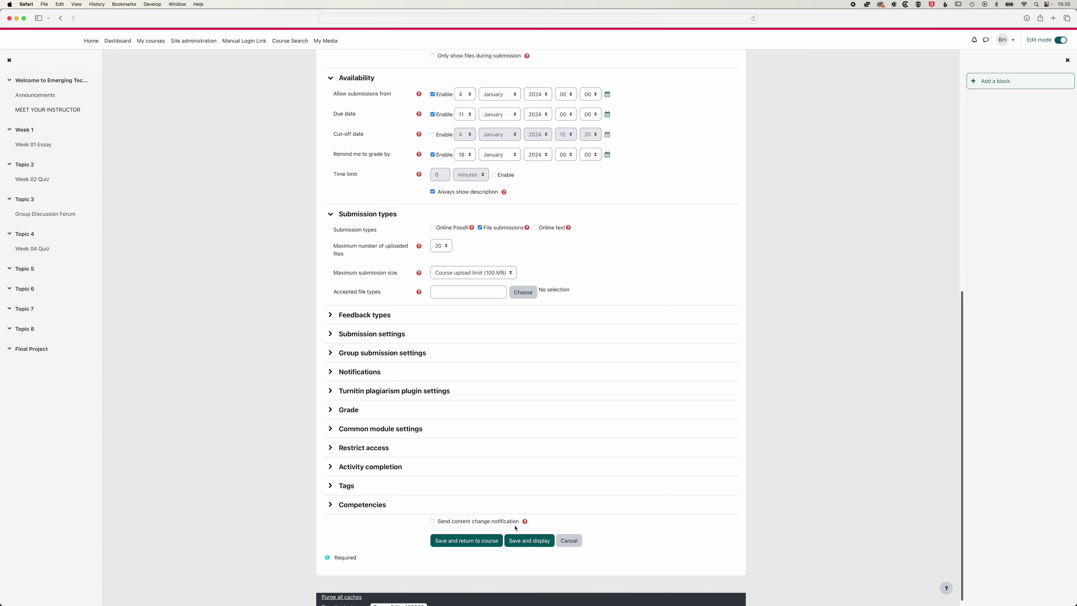
{"action": "left_click", "coordinate": [530, 541]}
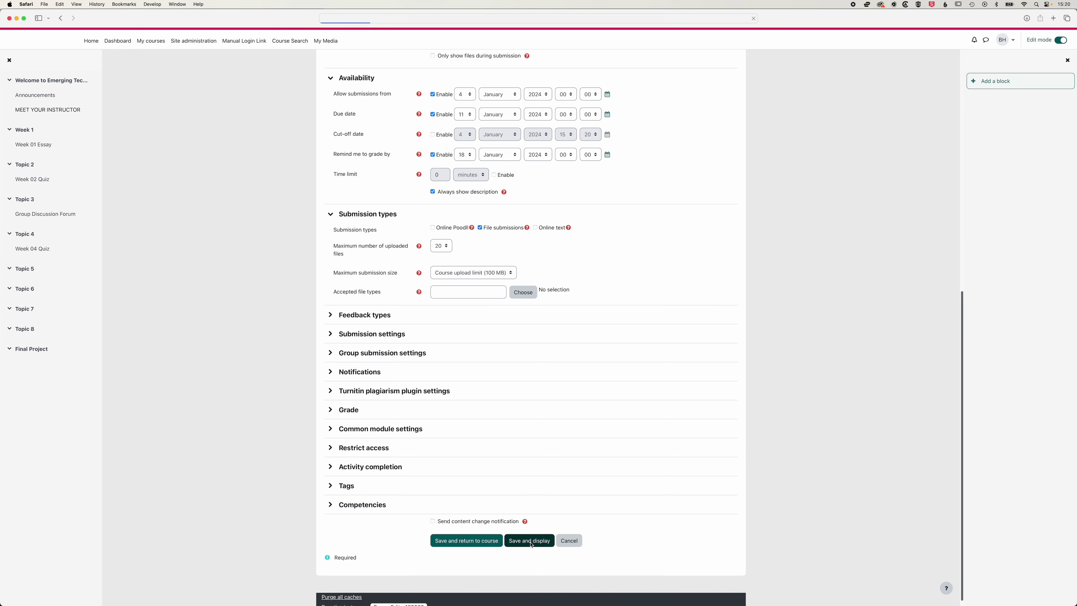
{"action": "left_click", "coordinate": [48, 81]}
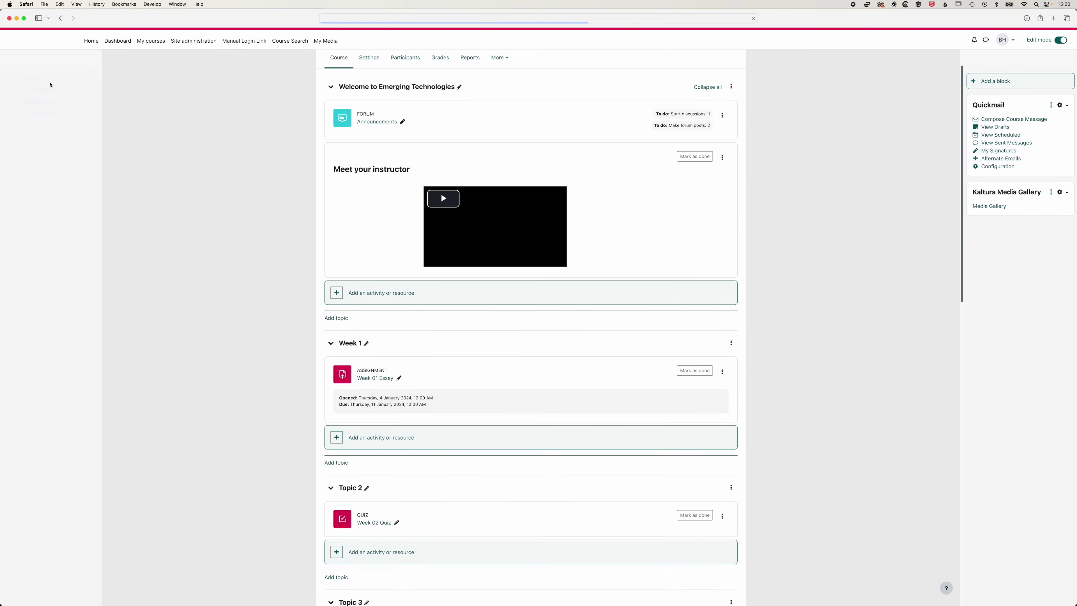
Step: Turn editing off, open Gradebook setup, and move Final Essay to the end of the list
{"action": "left_click", "coordinate": [440, 58]}
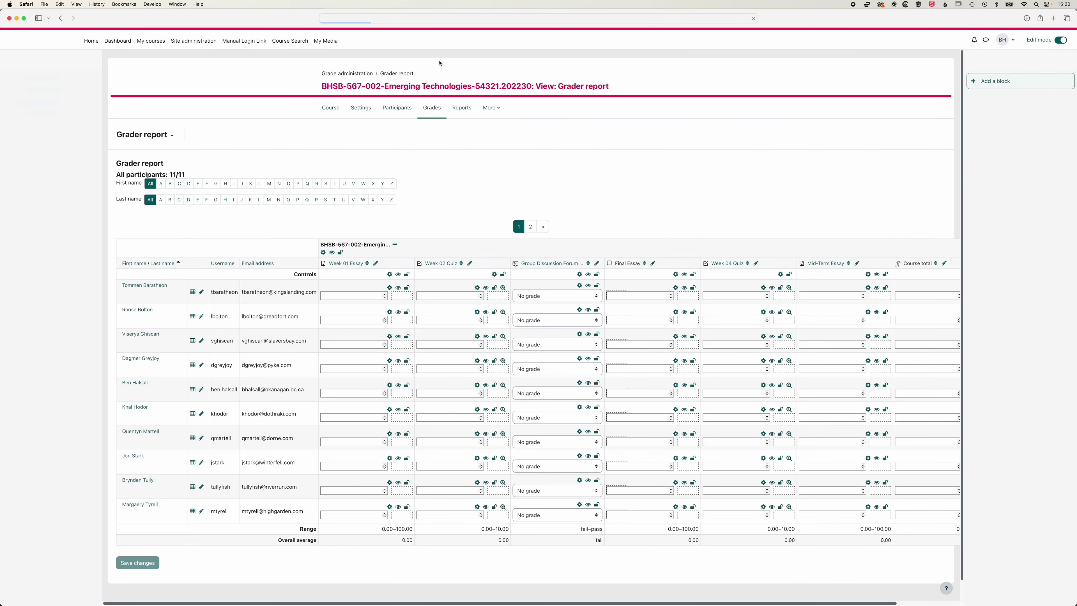
{"action": "left_click", "coordinate": [1060, 40]}
{"action": "left_click", "coordinate": [145, 135]}
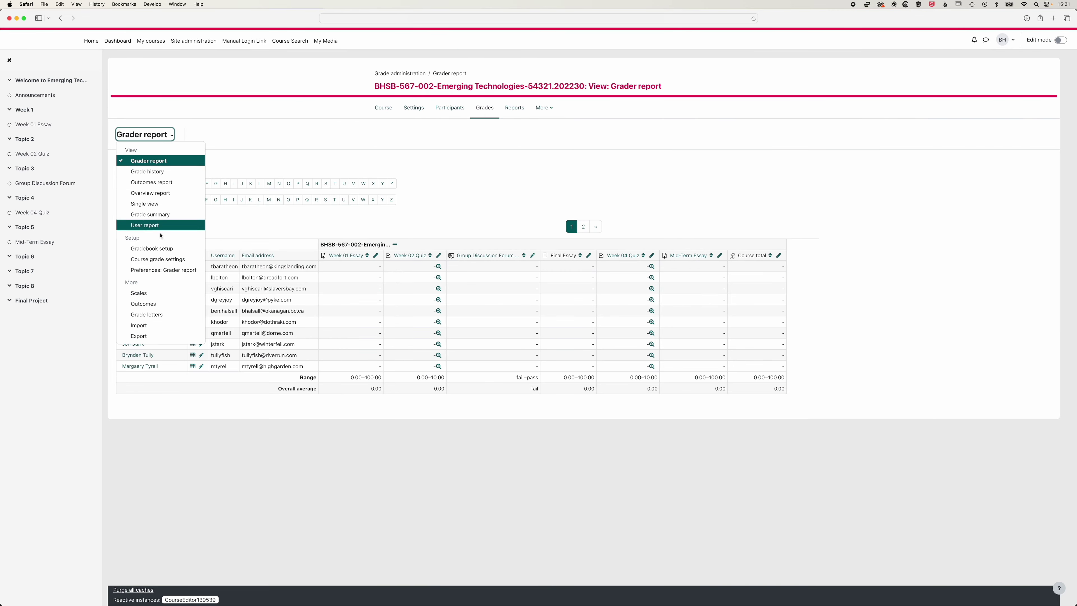
{"action": "left_click", "coordinate": [167, 249]}
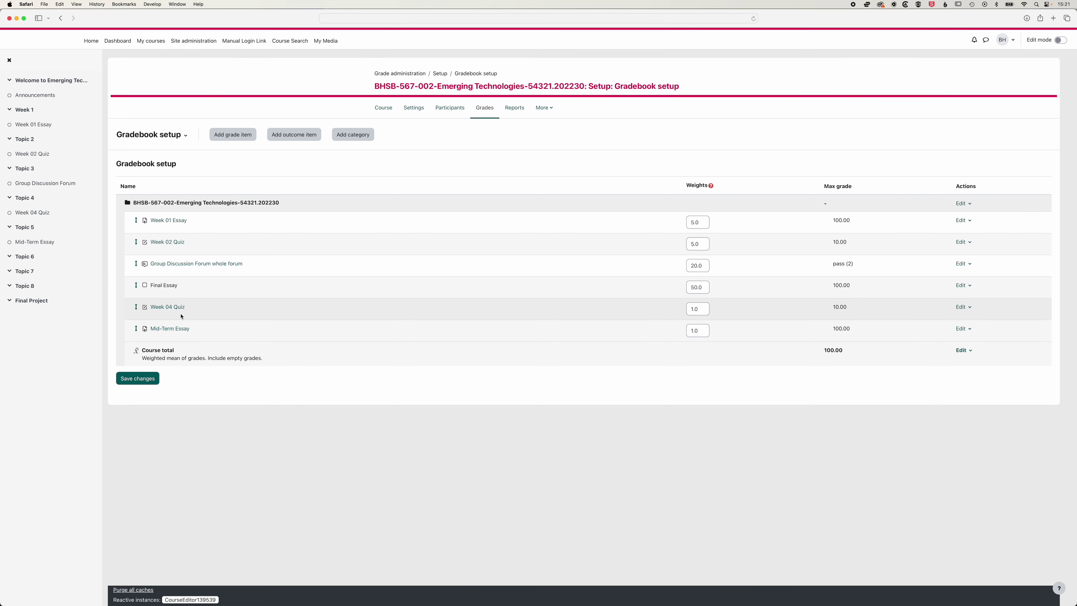
{"action": "left_click", "coordinate": [139, 287]}
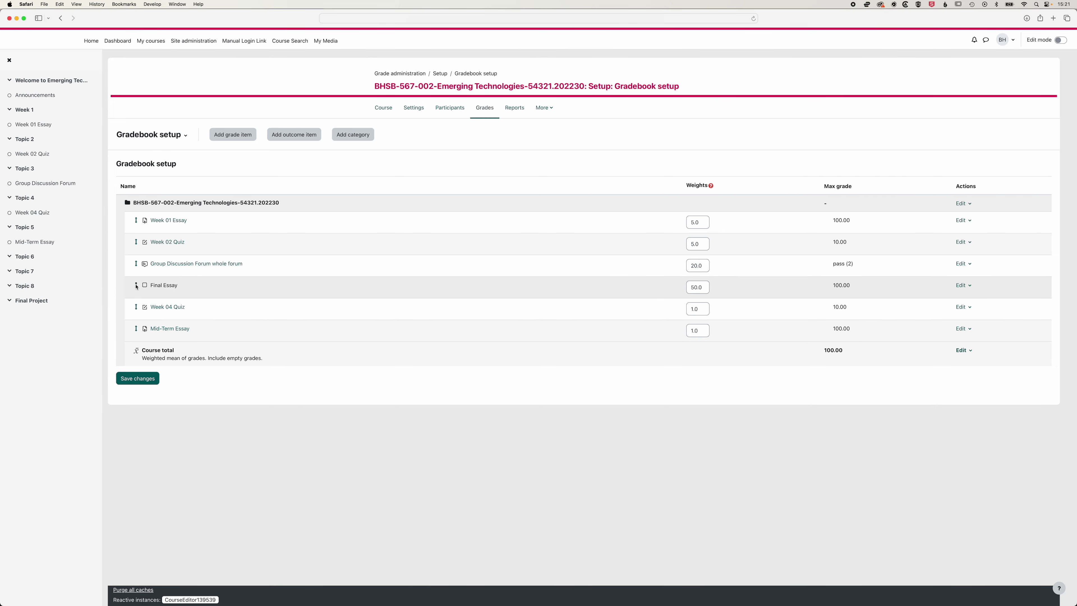
{"action": "left_click", "coordinate": [161, 377]}
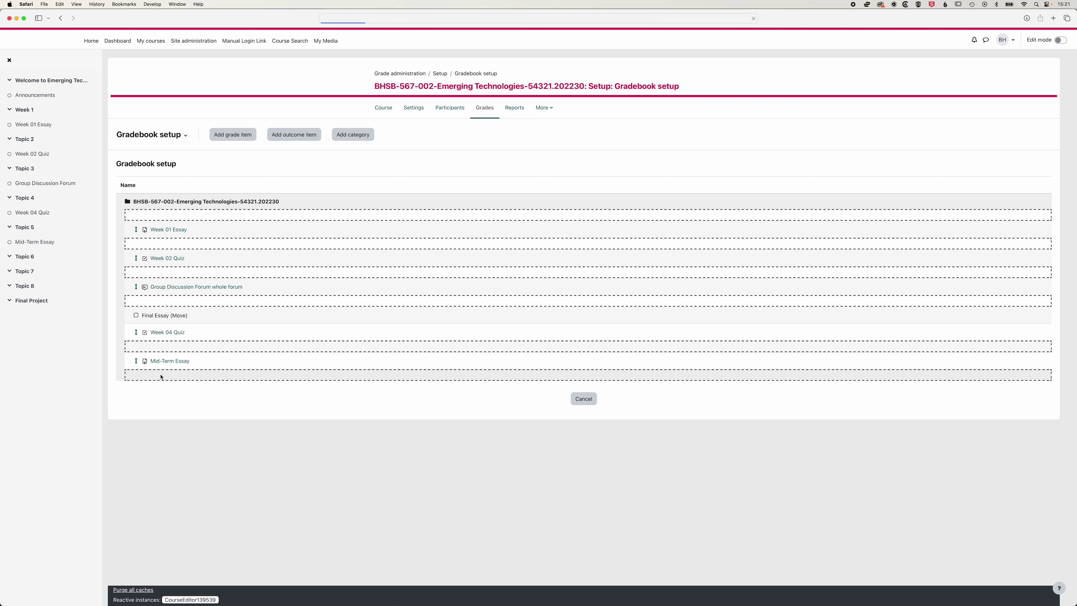
Step: Set the Week 04 Quiz and Mid-Term Essay weights to 10 each and save
{"action": "double_click", "coordinate": [699, 288]}
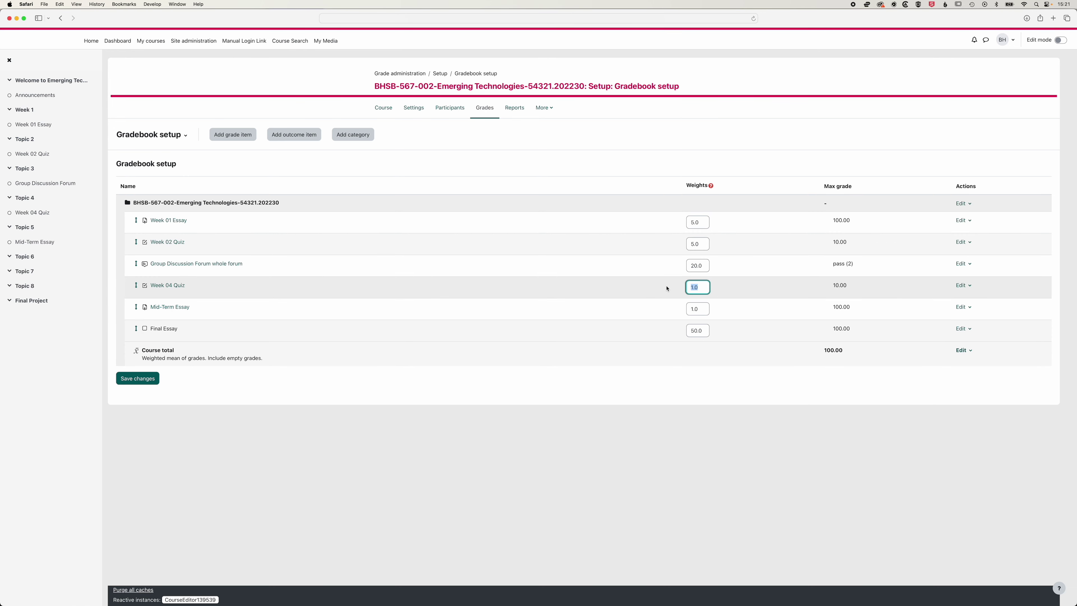
{"action": "type", "text": "10"}
{"action": "key", "text": "Tab"}
{"action": "type", "text": "10"}
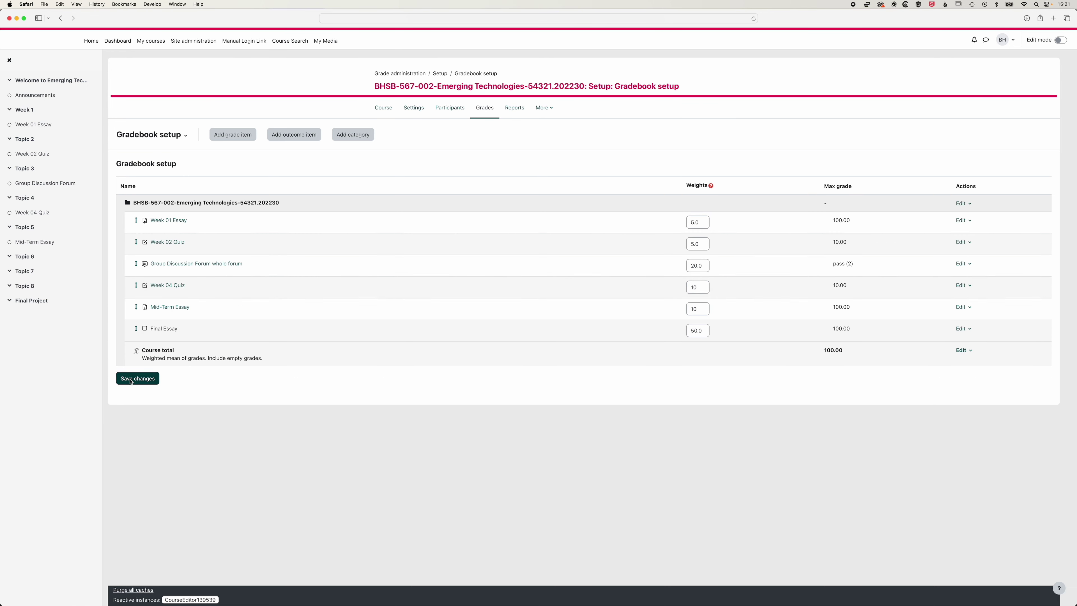
{"action": "left_click", "coordinate": [137, 378]}
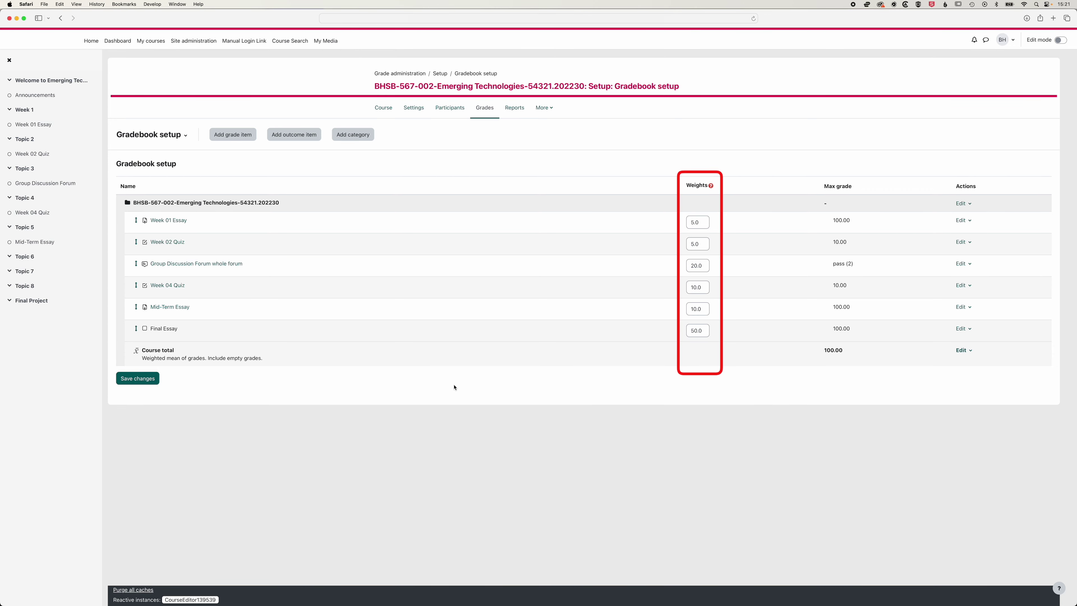